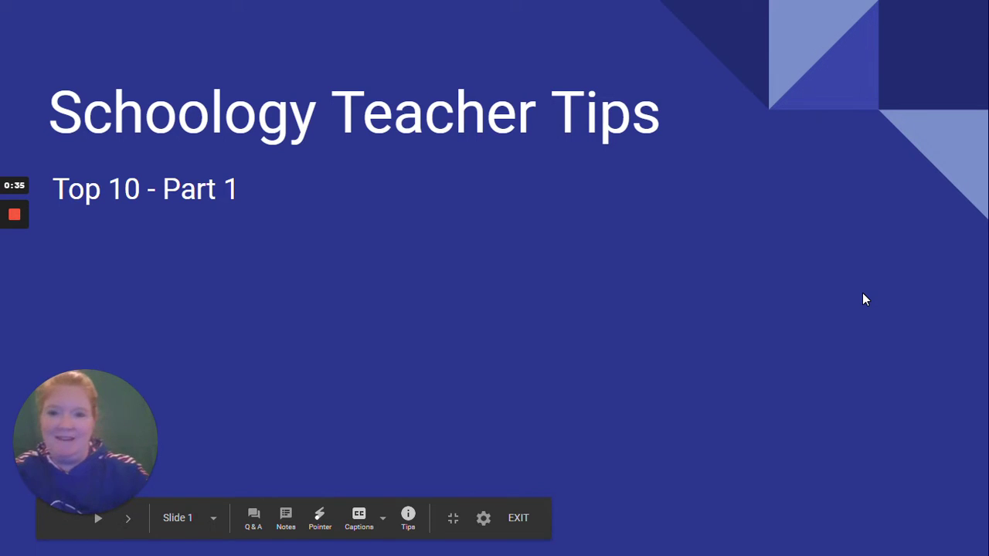
Step: Advance the presentation from the title slide to slide 2, 'Bulk Edit'
left_click(242, 348)
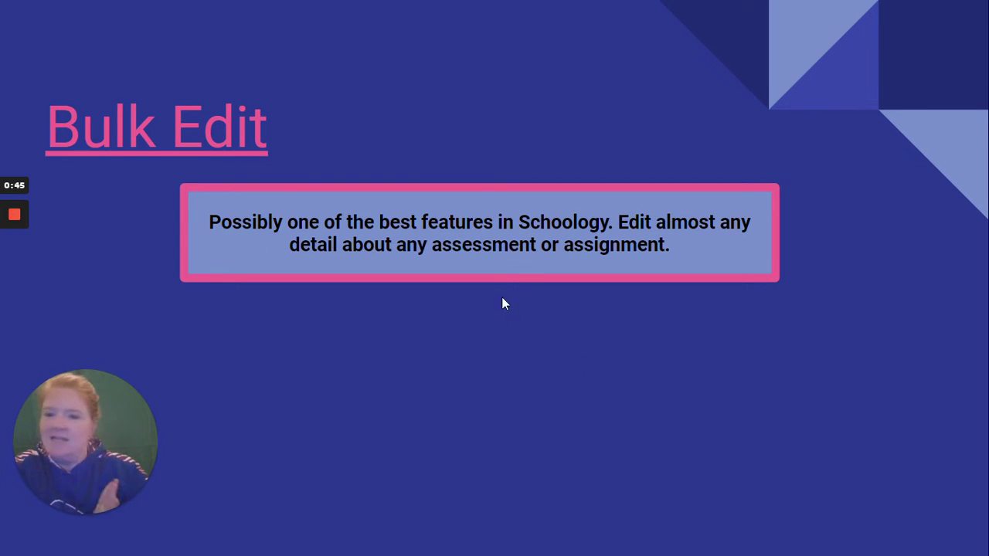
Step: Open the linked gradebook and its Bulk Edit page for all assignments
left_click(171, 144)
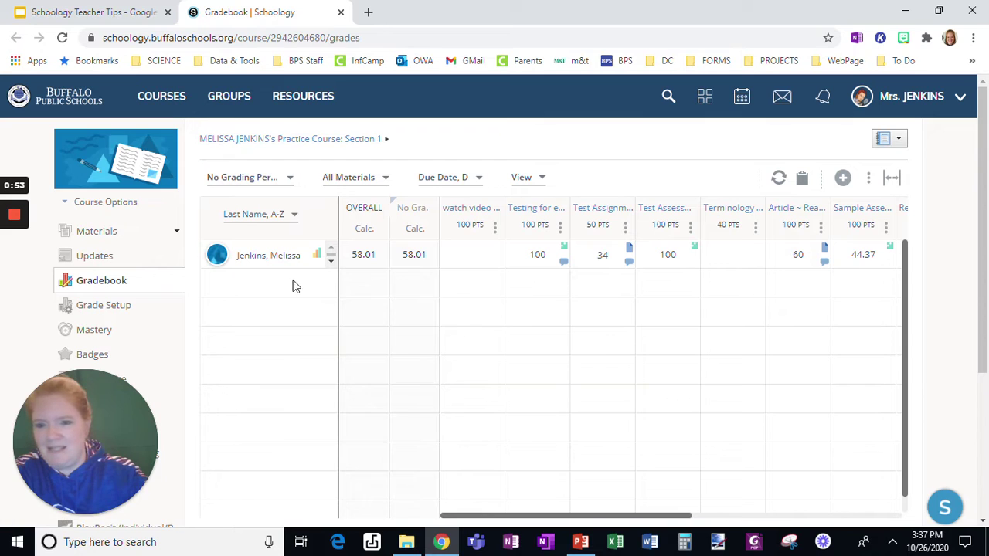
left_click(868, 180)
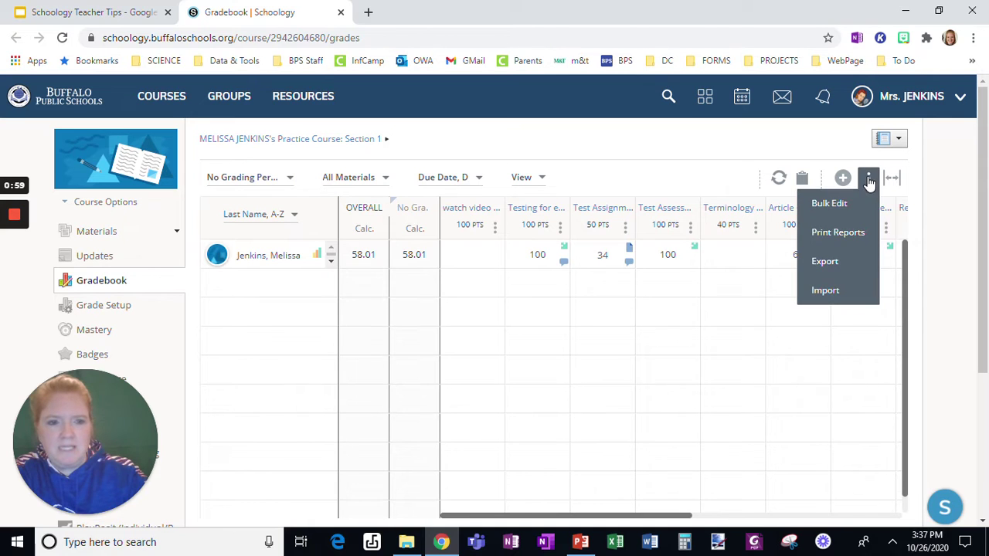
left_click(830, 206)
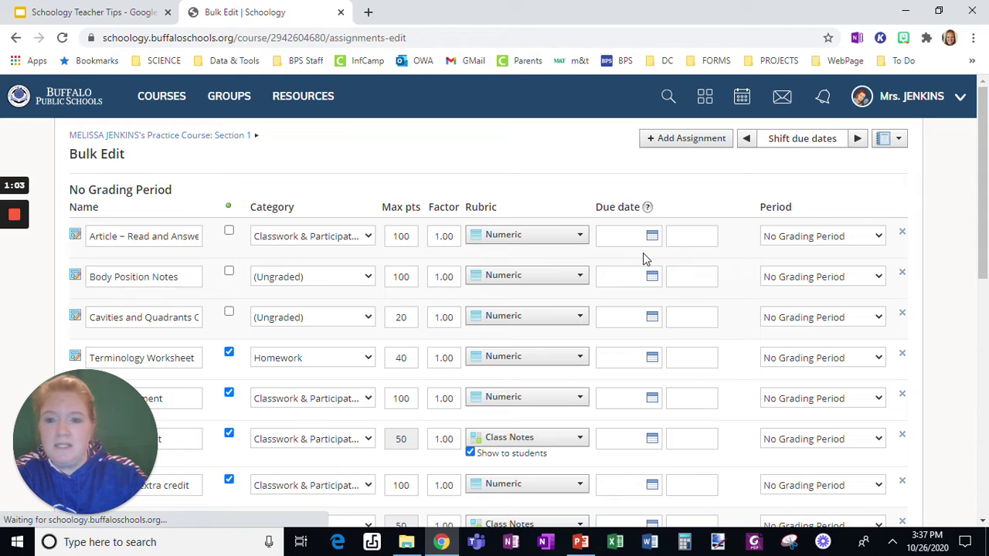
scroll(678, 264, "down", 8)
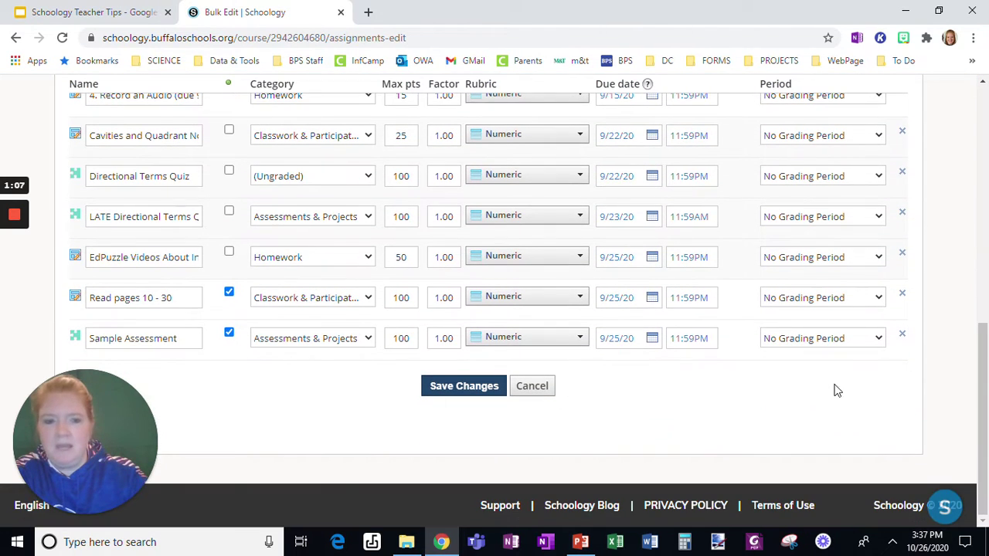
scroll(753, 394, "up", 10)
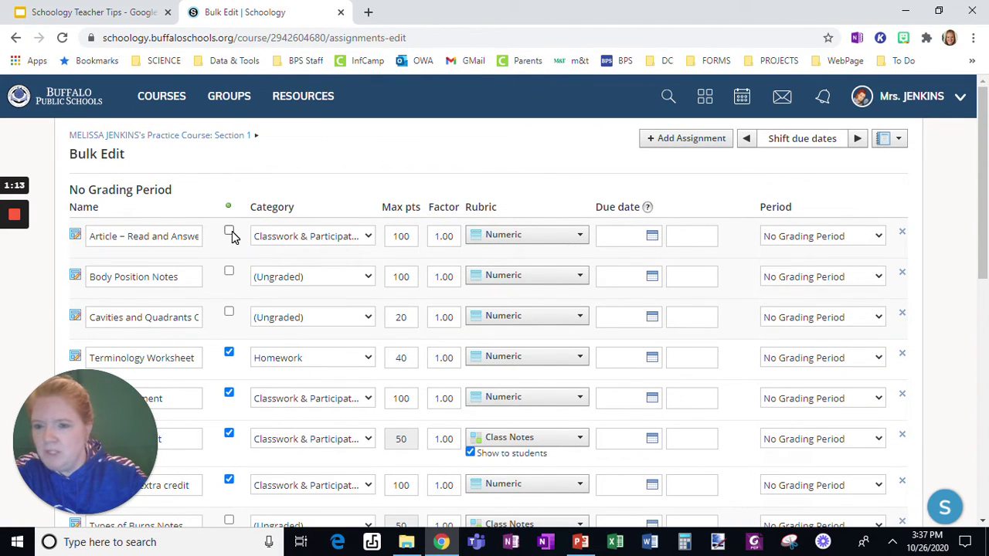
Step: Toggle the Article assignment's Published checkbox and Category list, then select 'Article' in its name
left_click(229, 232)
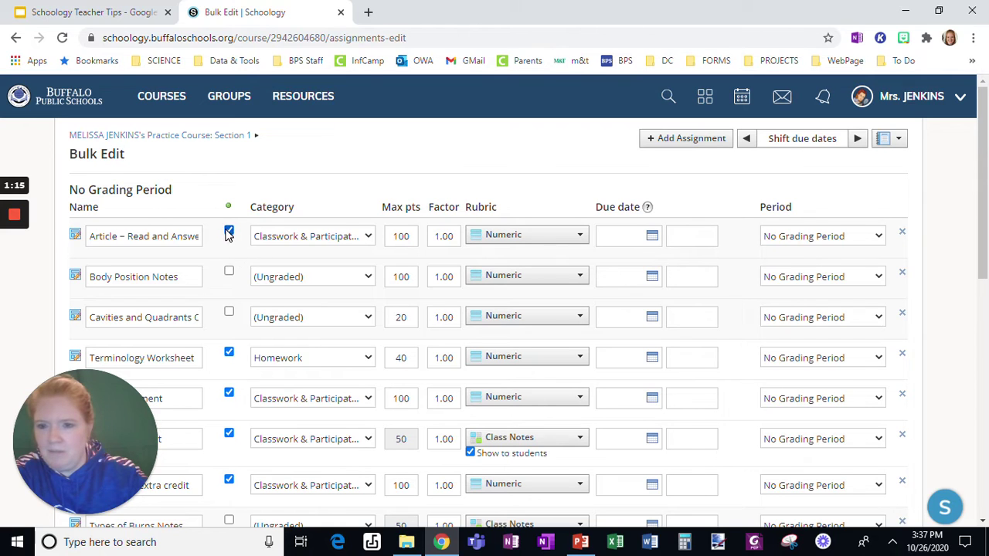
left_click(229, 234)
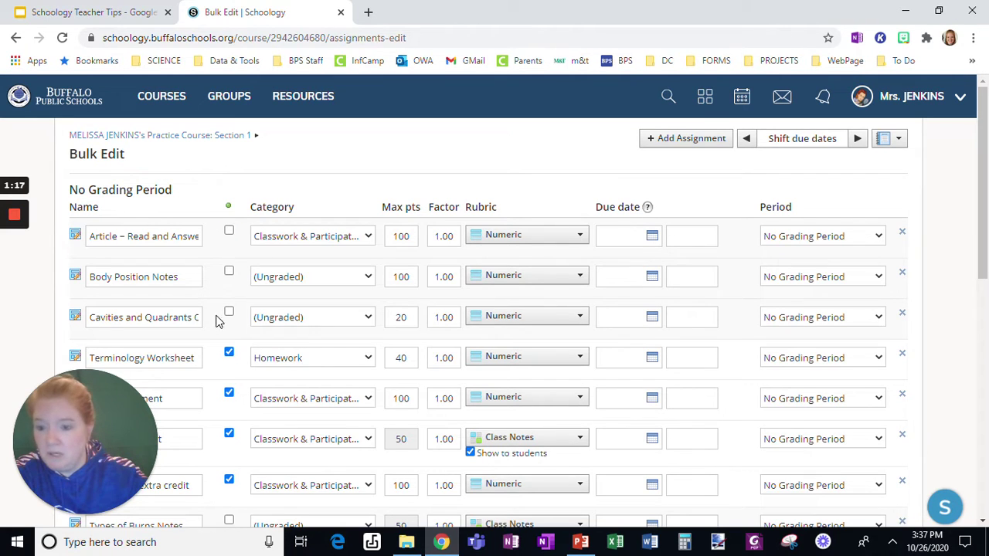
left_click(342, 241)
left_click(342, 245)
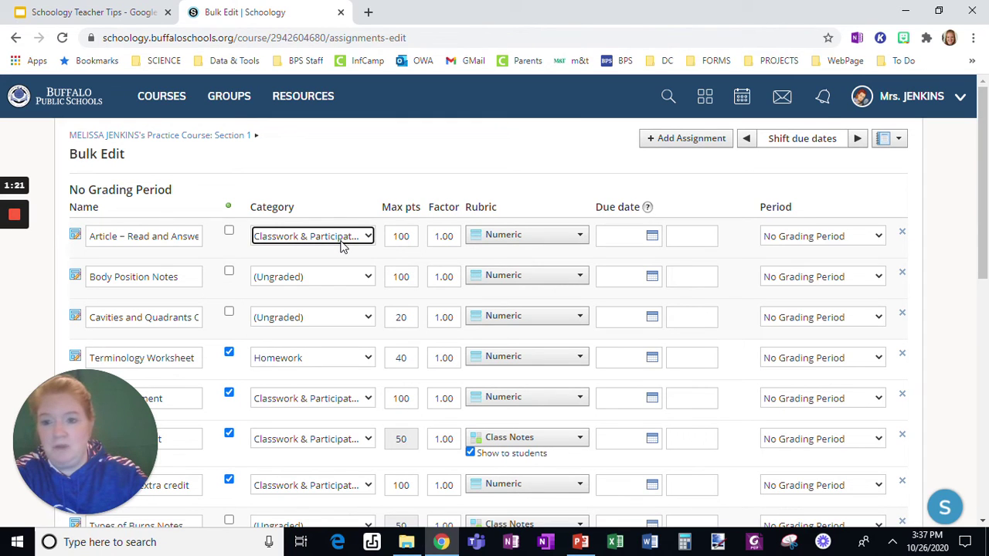
double_click(113, 241)
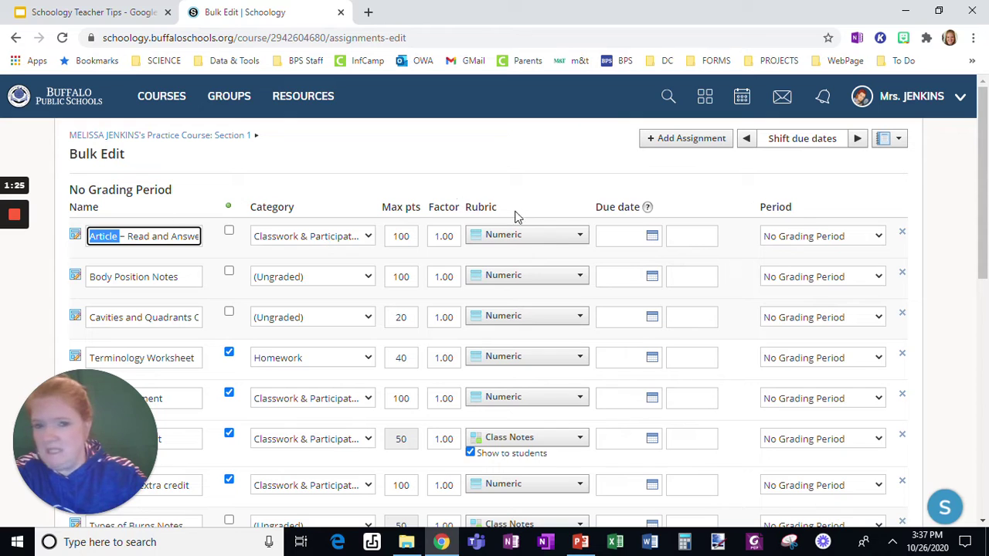
left_click(535, 237)
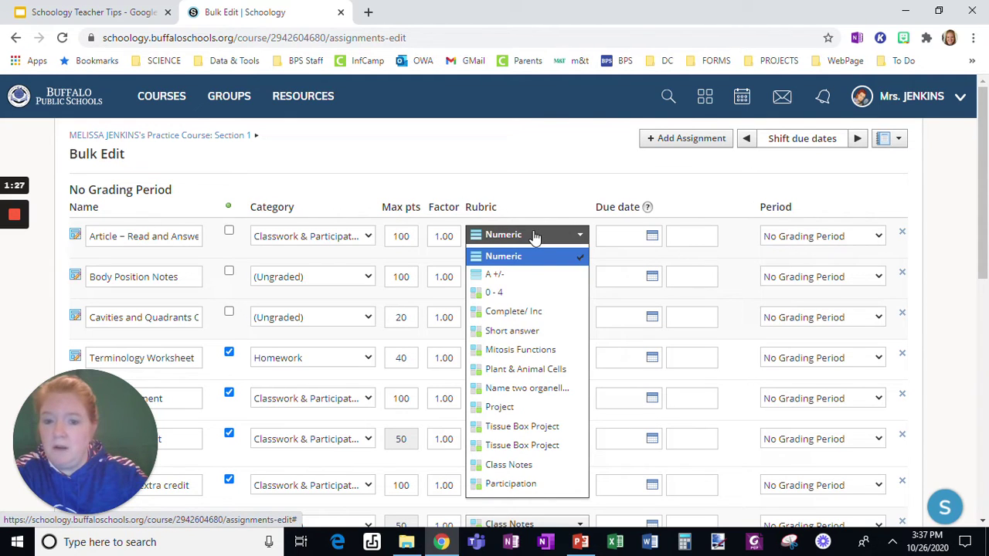
left_click(506, 244)
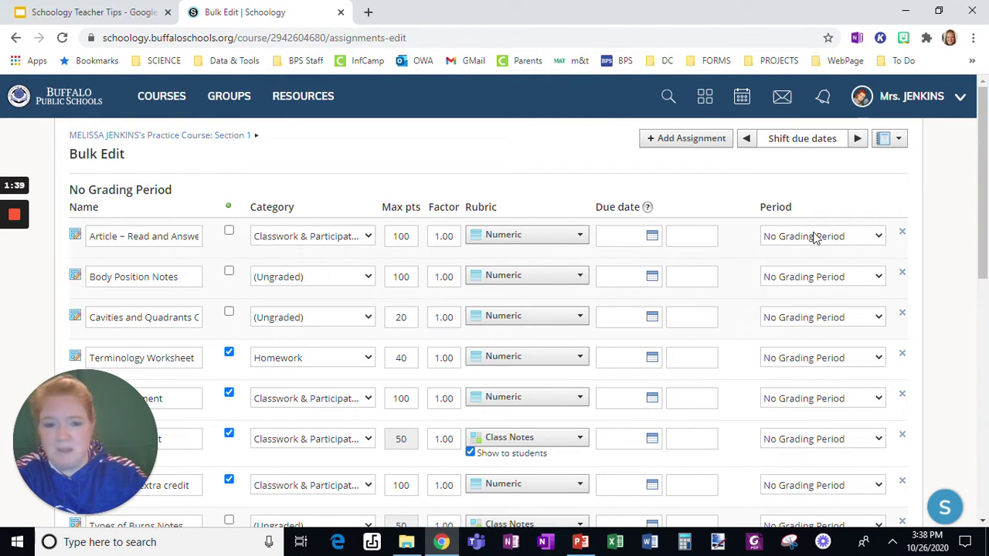
scroll(673, 236, "down", 6)
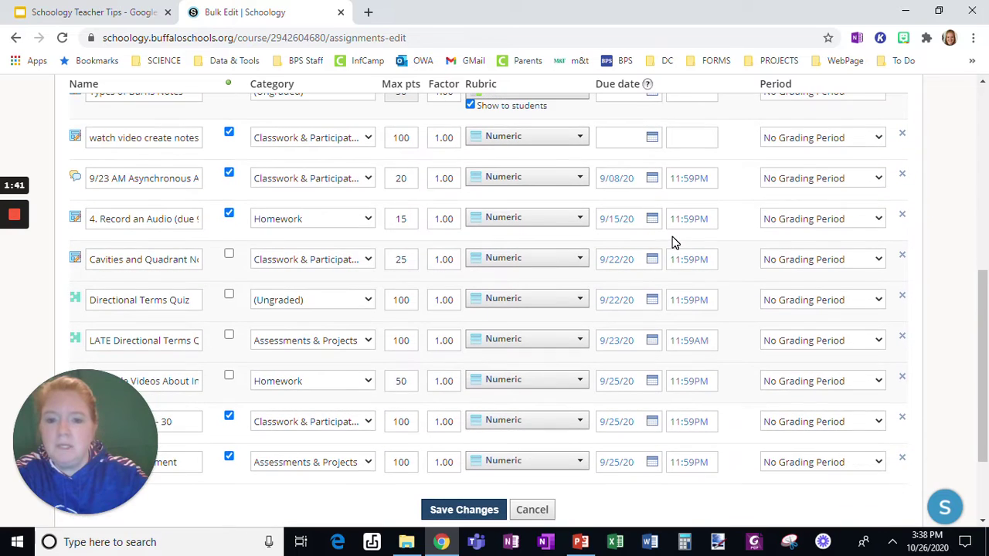
scroll(673, 240, "down", 1)
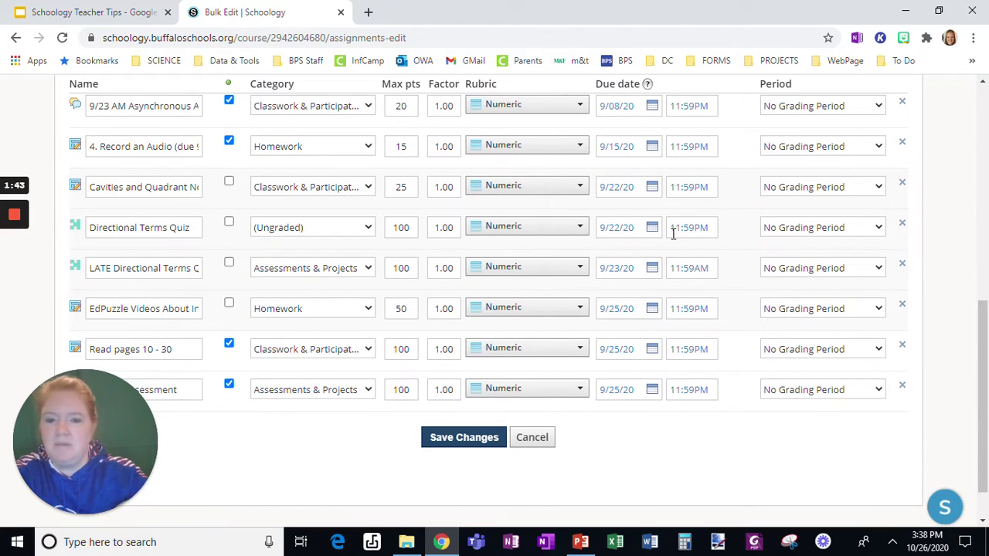
scroll(607, 315, "up", 5)
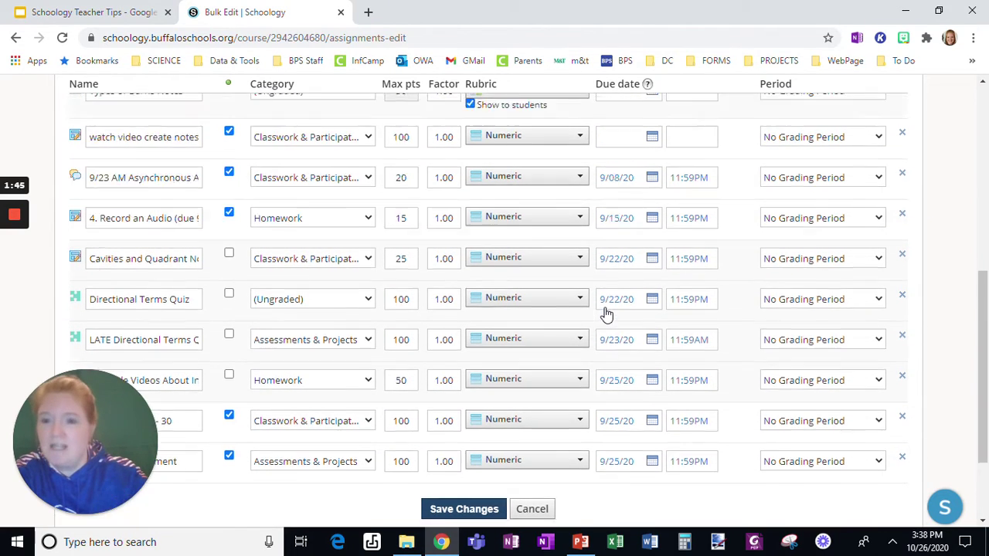
scroll(608, 313, "up", 2)
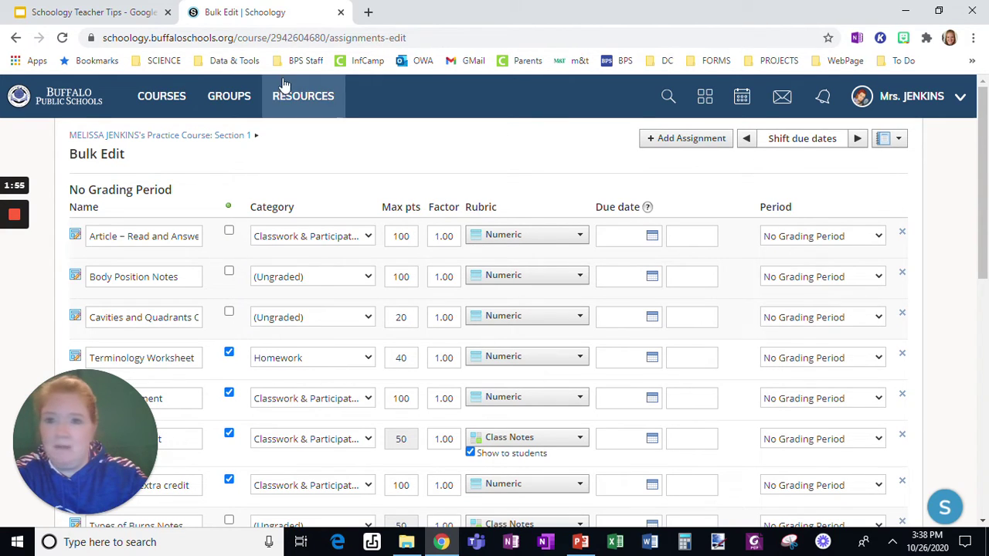
Step: Close the Bulk Edit tab and present the deck at slide 3, 'View Course as a Student'
left_click(341, 13)
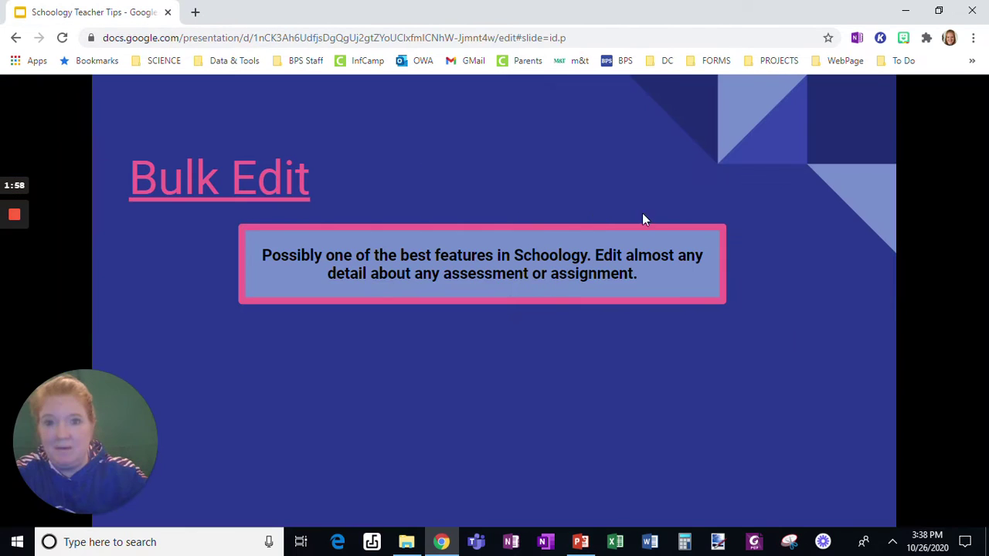
left_click(799, 403)
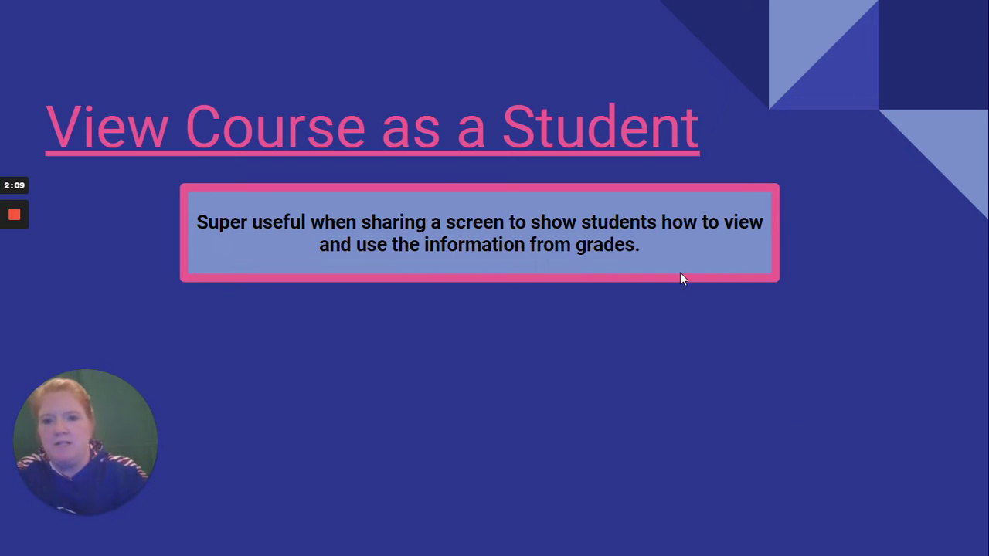
Step: Follow the slide's link and use Course Options > View Course As to pick the student member
left_click(376, 148)
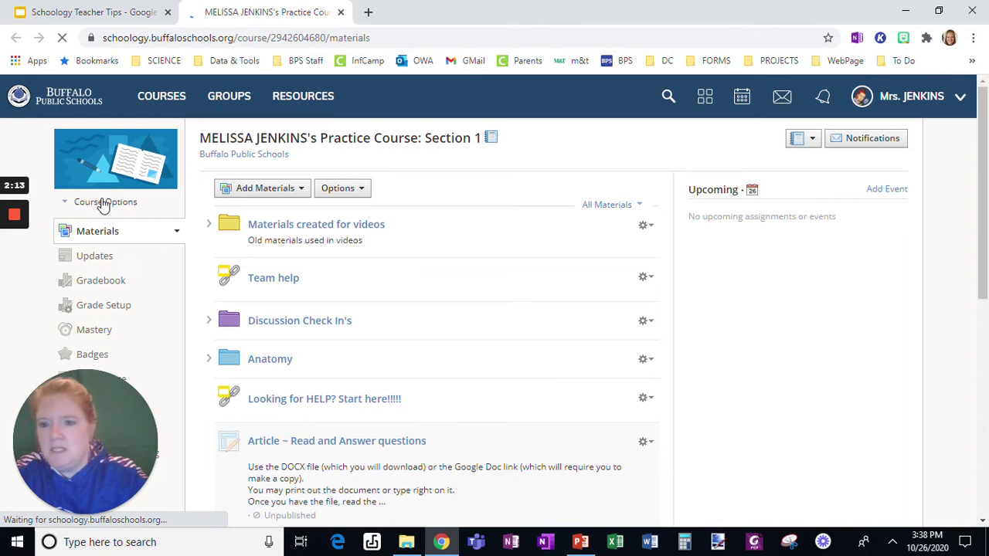
scroll(135, 294, "down", 2)
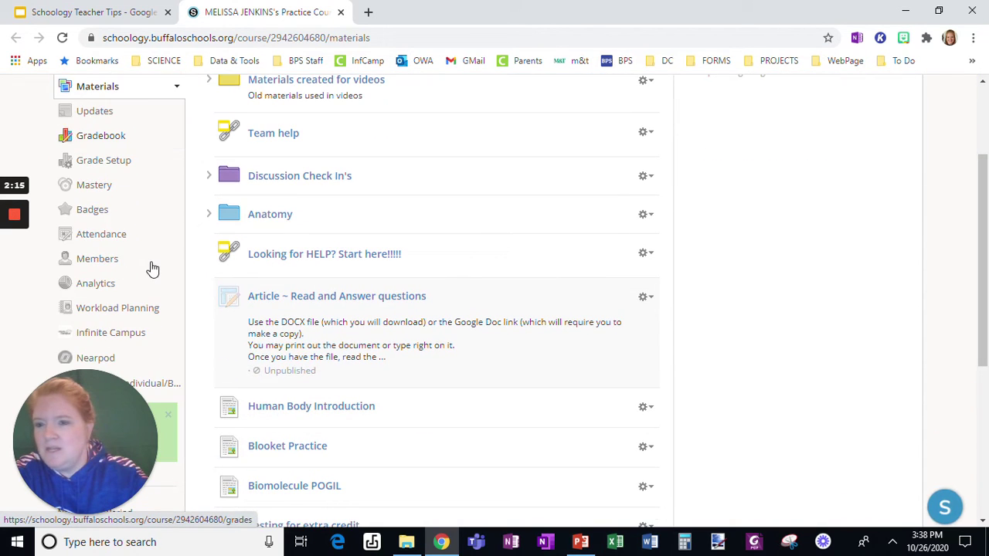
scroll(125, 351, "down", 2)
scroll(119, 272, "up", 4)
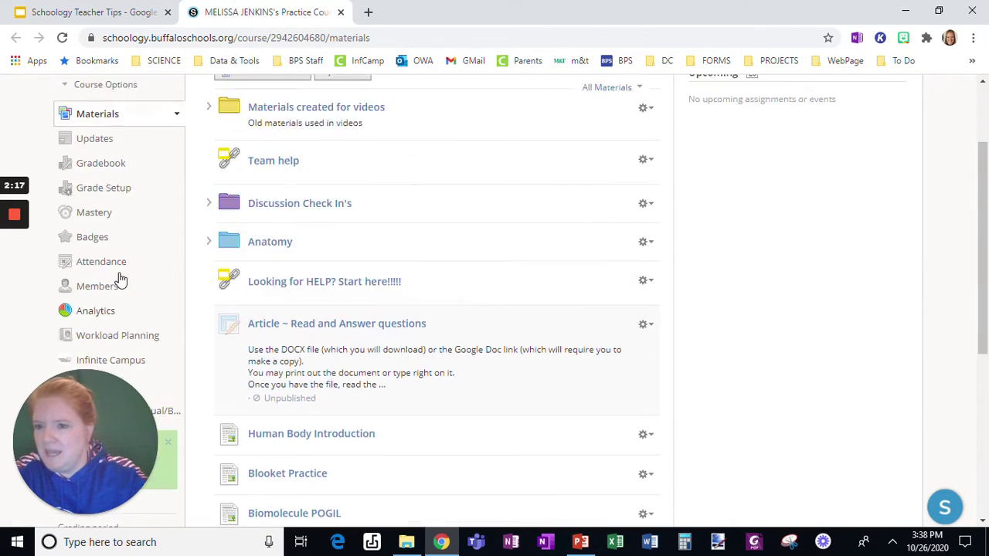
left_click(116, 203)
left_click(118, 223)
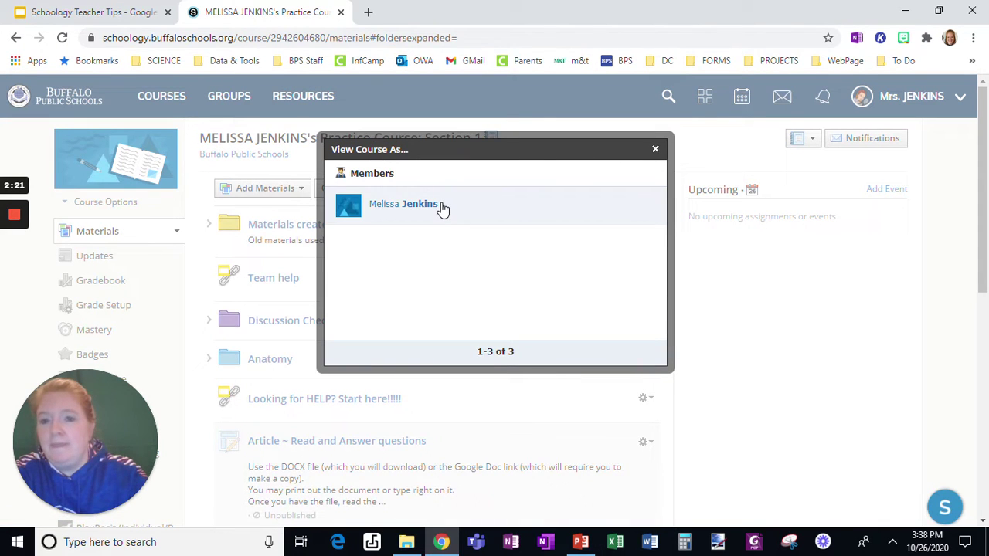
left_click(439, 206)
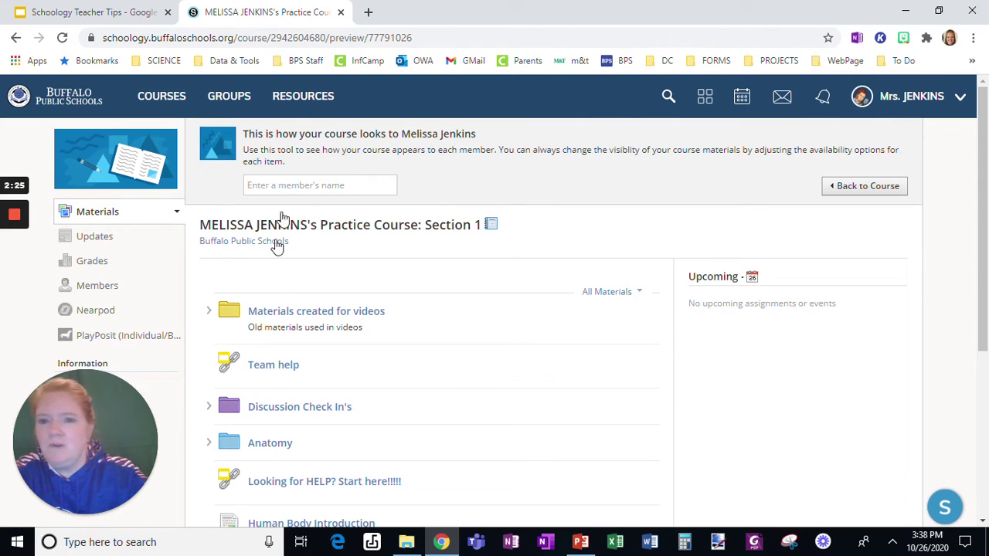
Step: Check the student preview's Grades, Updates and Materials pages
left_click(99, 257)
scroll(505, 276, "down", 5)
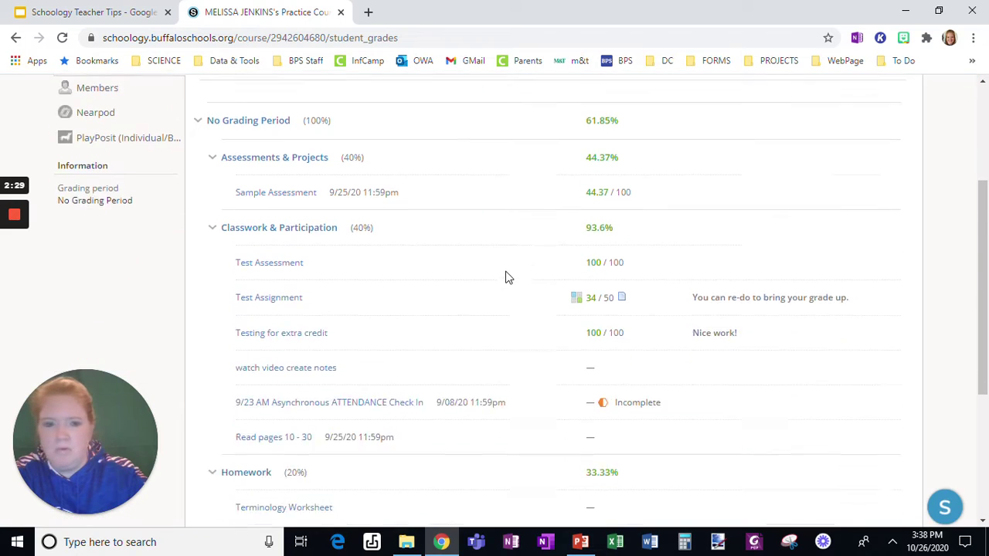
scroll(505, 276, "up", 5)
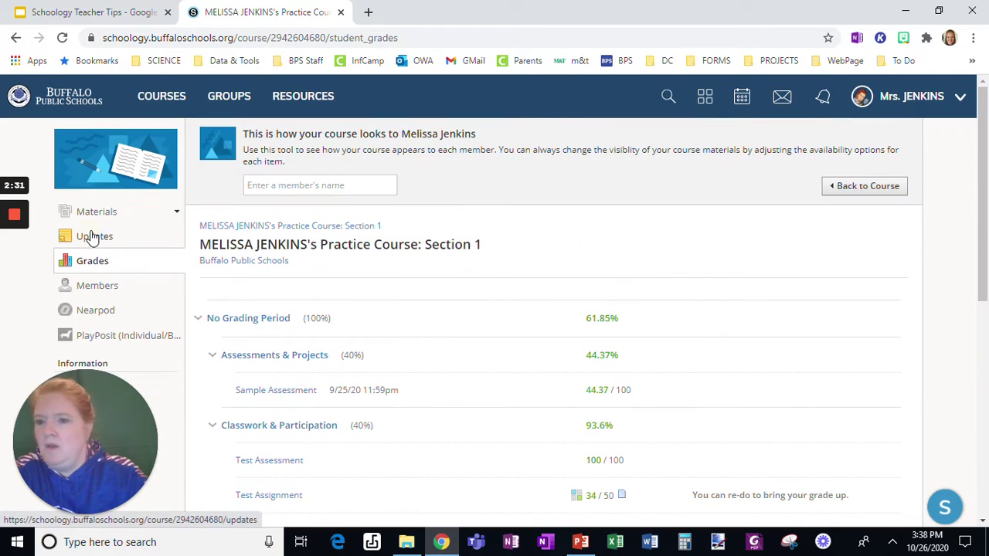
left_click(92, 236)
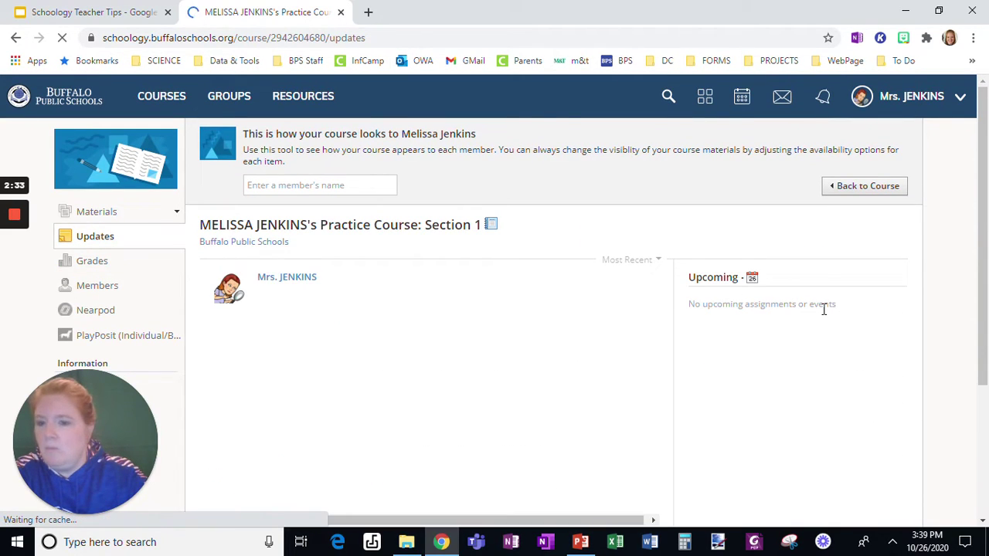
left_click(96, 216)
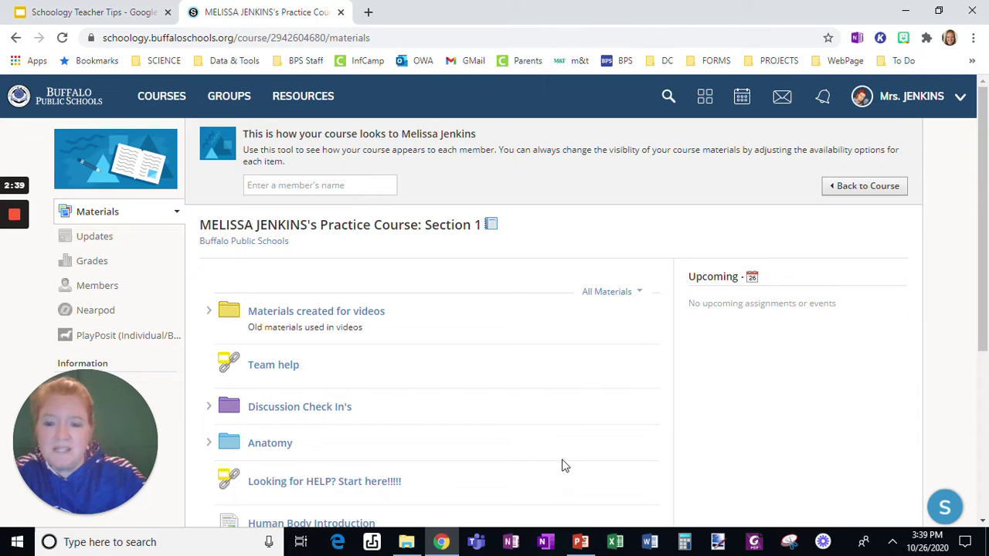
scroll(521, 425, "down", 3)
scroll(515, 407, "up", 3)
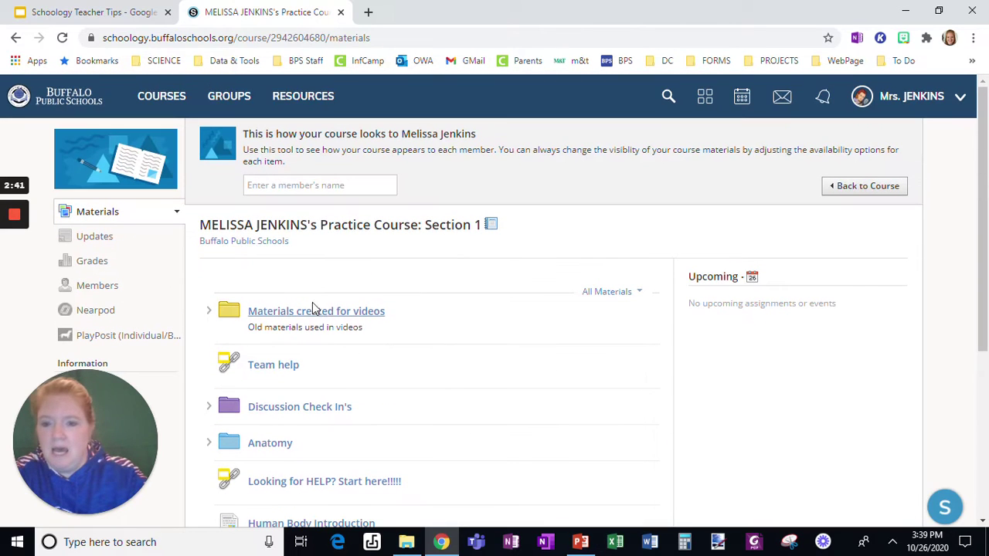
Step: Open the Materials created for videos folder and the 4. Record an Audio (due 9/16) assignment, then close the tab
left_click(313, 310)
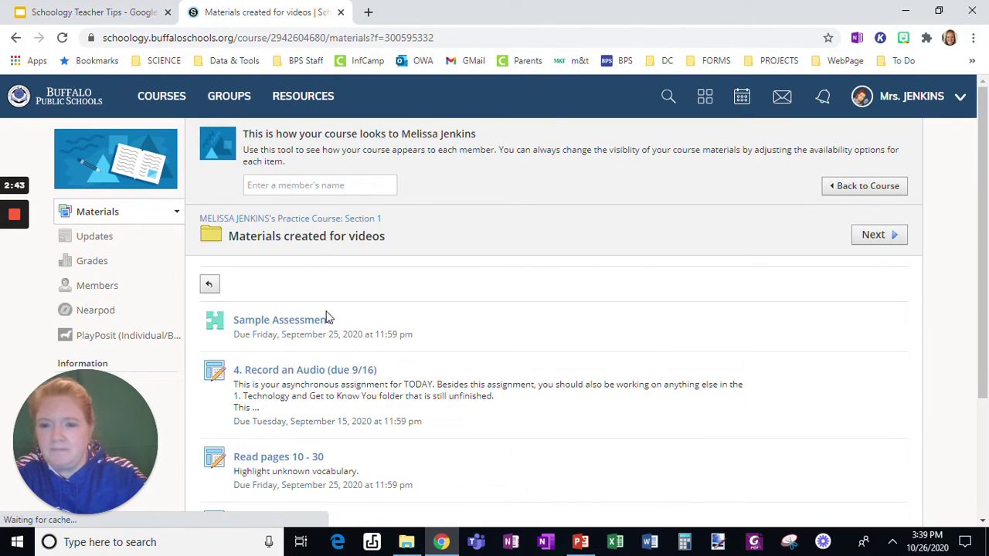
left_click(324, 371)
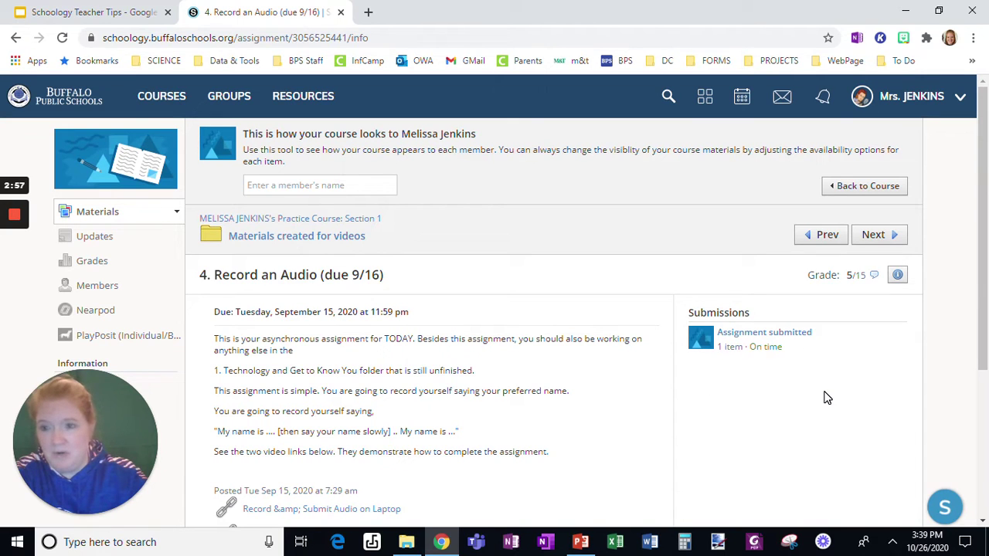
left_click(340, 13)
Step: Advance to slide 4, 'Recycle Bin', reopening the course's member preview in Schoology
left_click(663, 392)
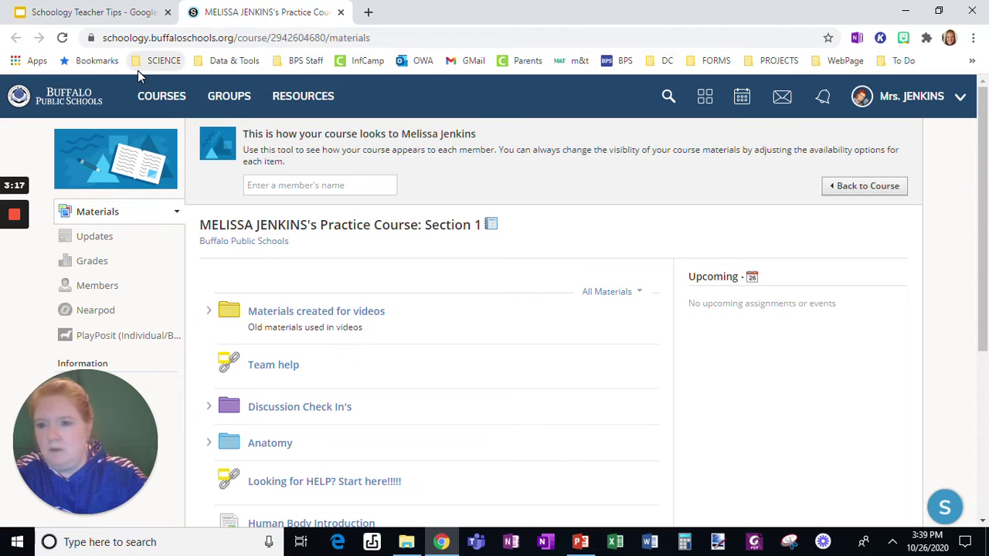
Step: Return to the teacher view and open the course Recycle Bin from Course Options
left_click(160, 96)
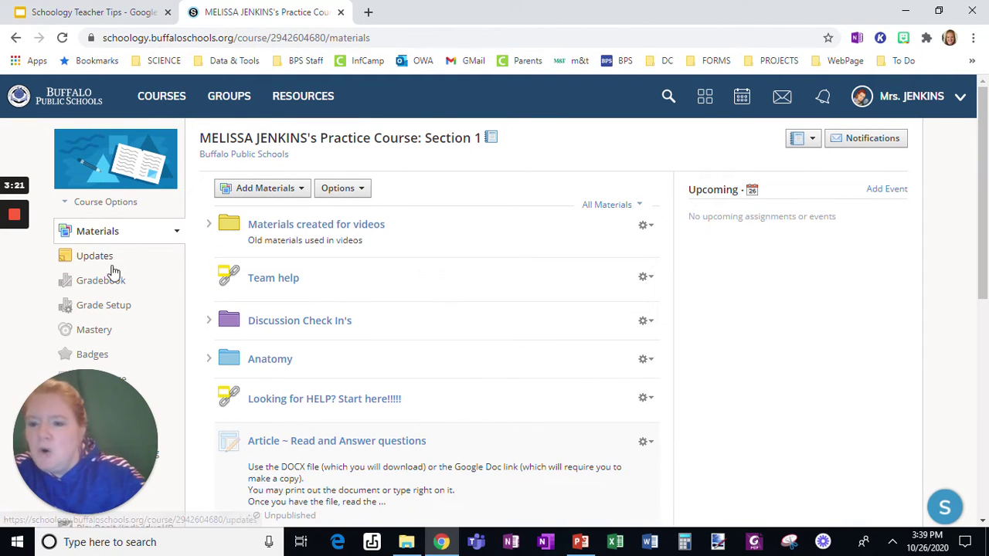
left_click(103, 204)
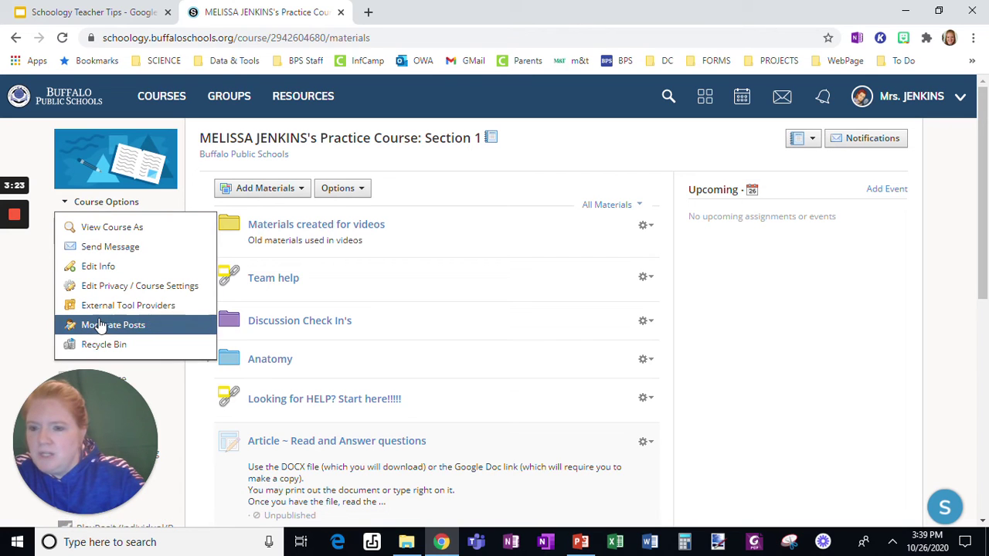
left_click(99, 344)
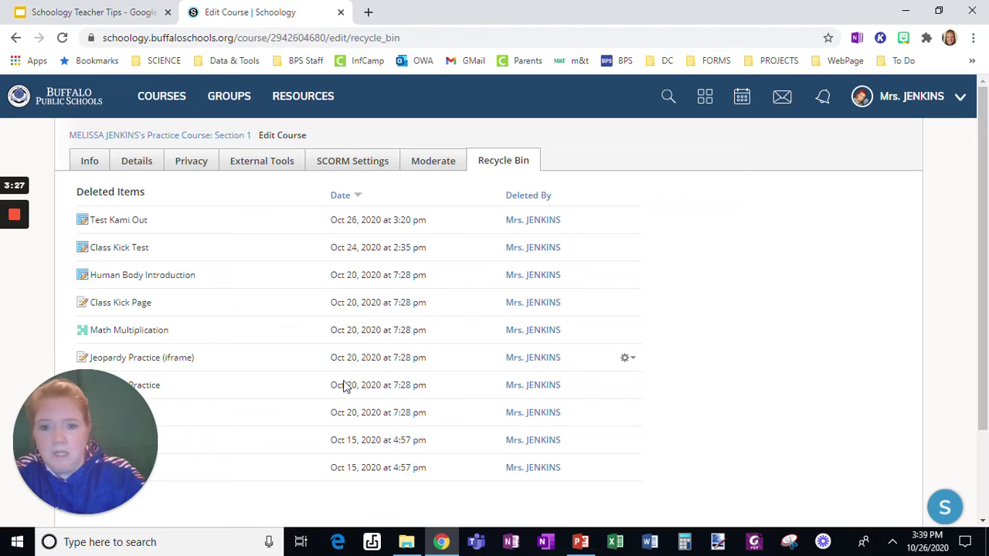
scroll(379, 410, "down", 2)
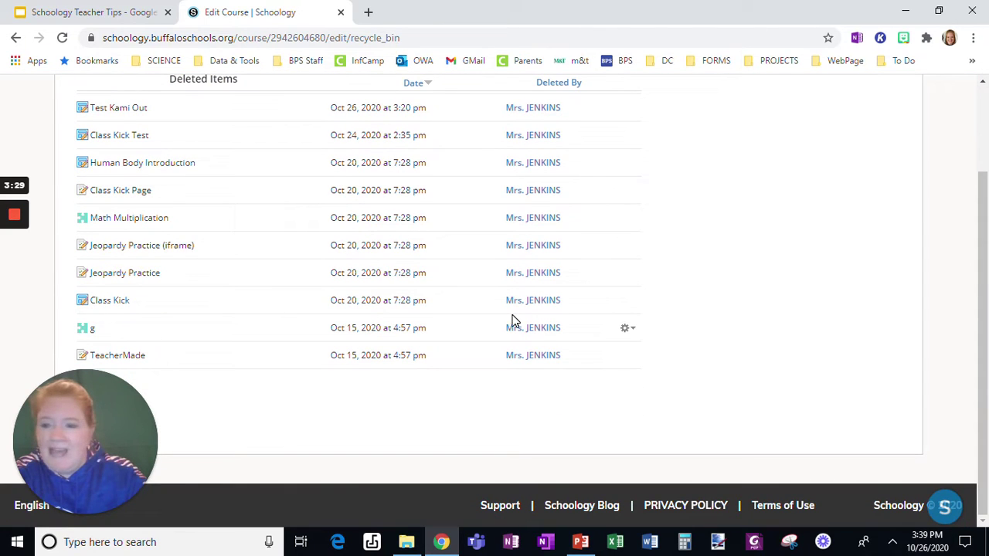
scroll(437, 344, "up", 2)
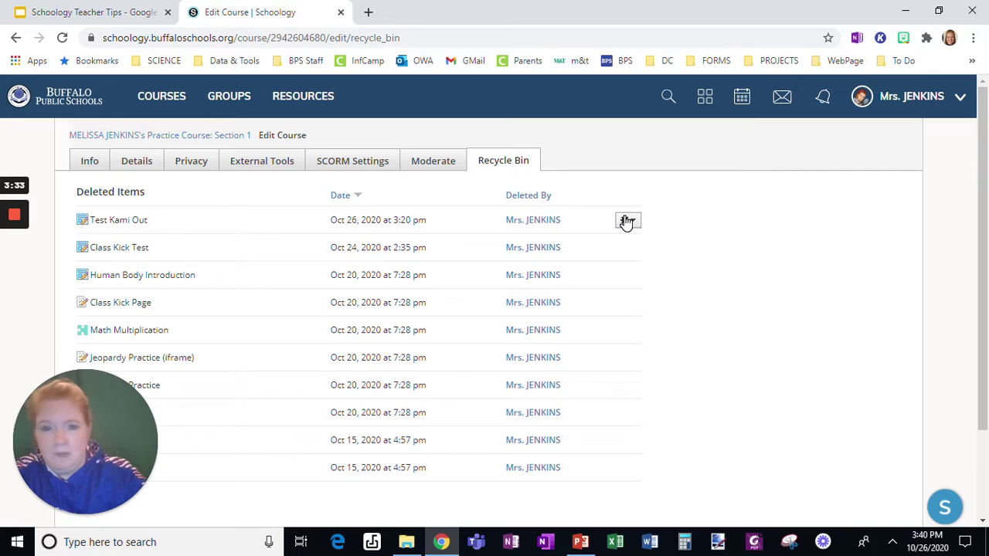
Step: Restore Test Kami Out to the course with destination folder (None)
left_click(626, 222)
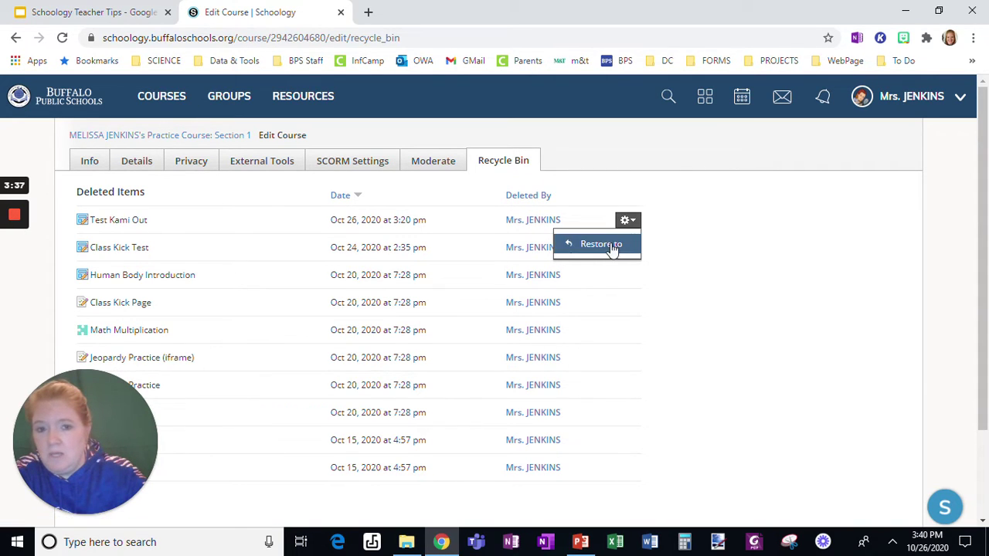
left_click(611, 246)
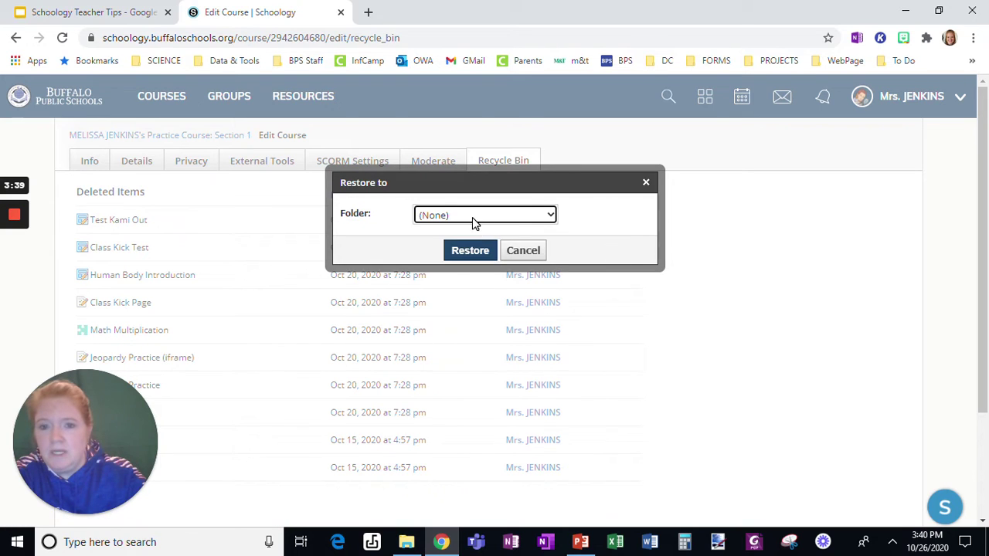
left_click(472, 217)
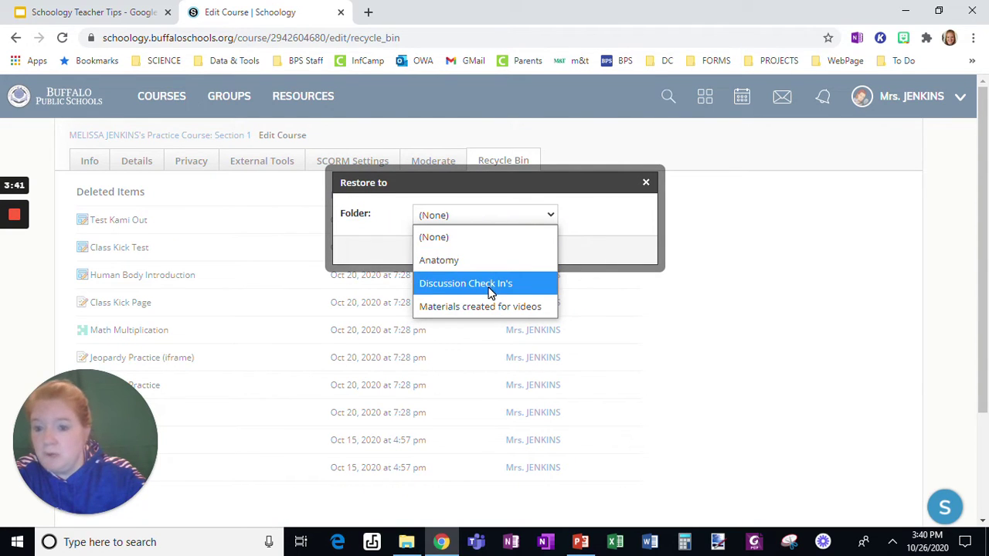
left_click(468, 225)
left_click(464, 216)
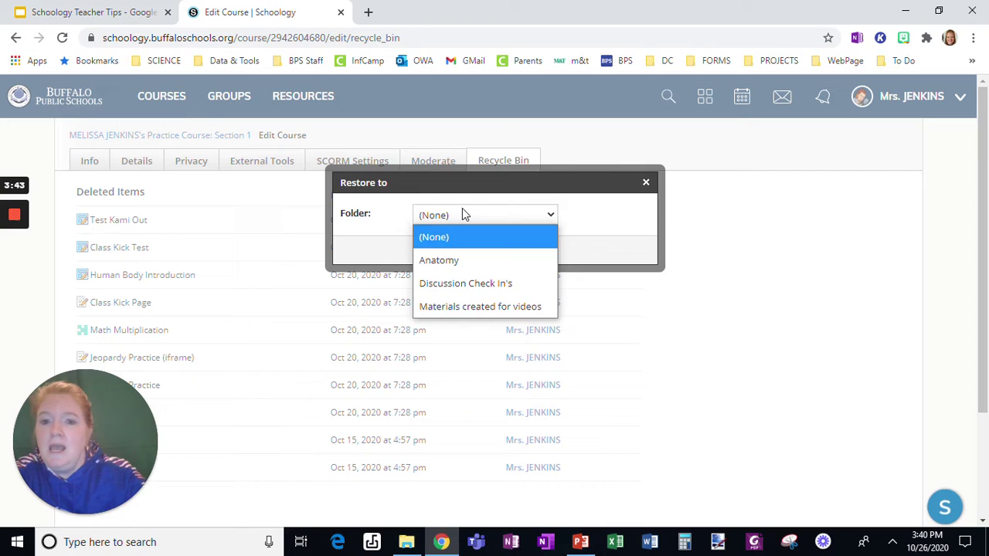
left_click(464, 226)
left_click(467, 251)
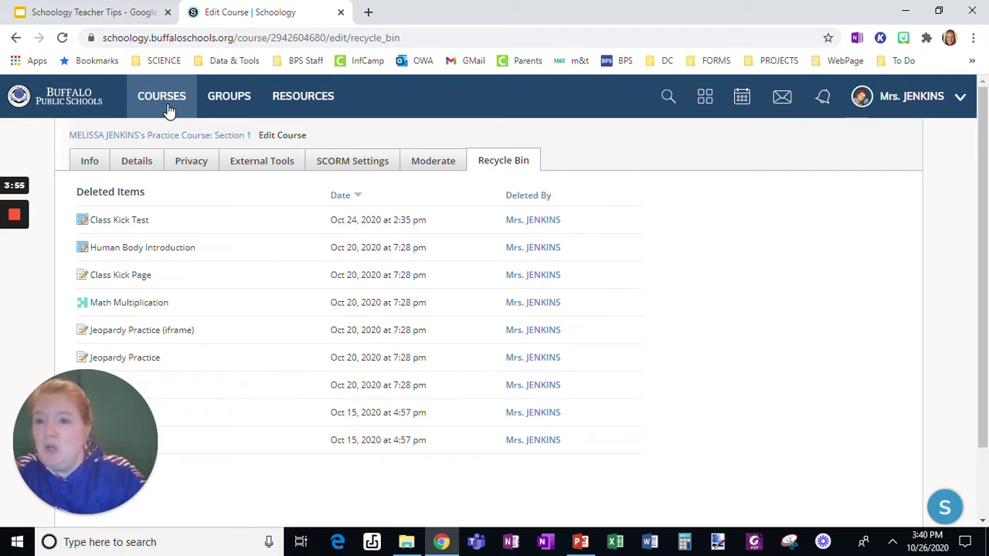
Step: Leave Schoology, present the Green Plus Sign slide, and follow its link to course Materials
left_click(80, 100)
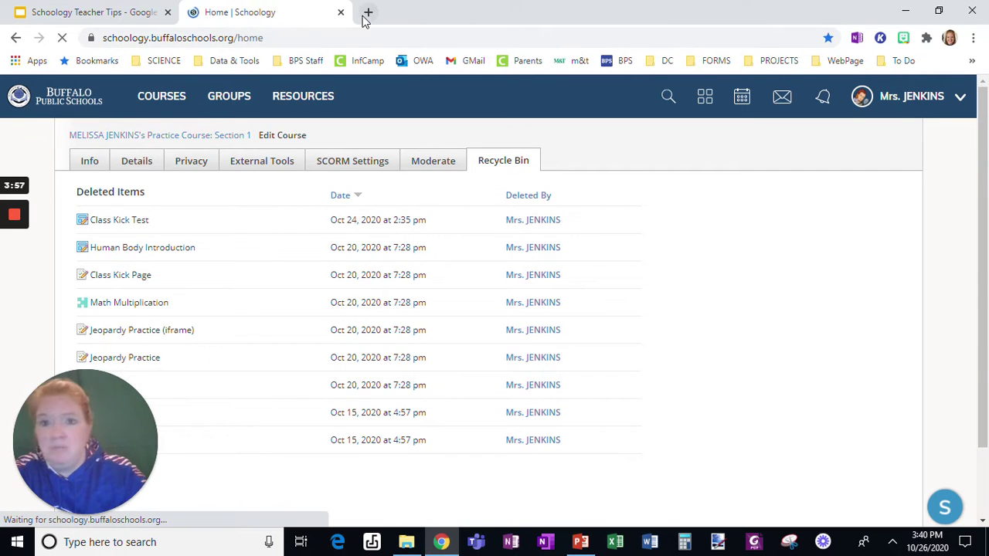
left_click(339, 13)
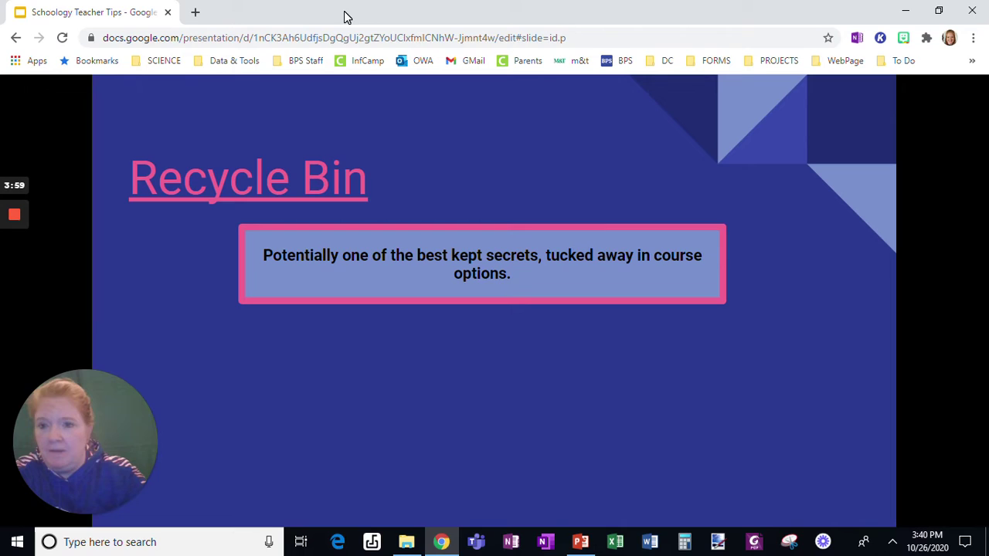
left_click(767, 390)
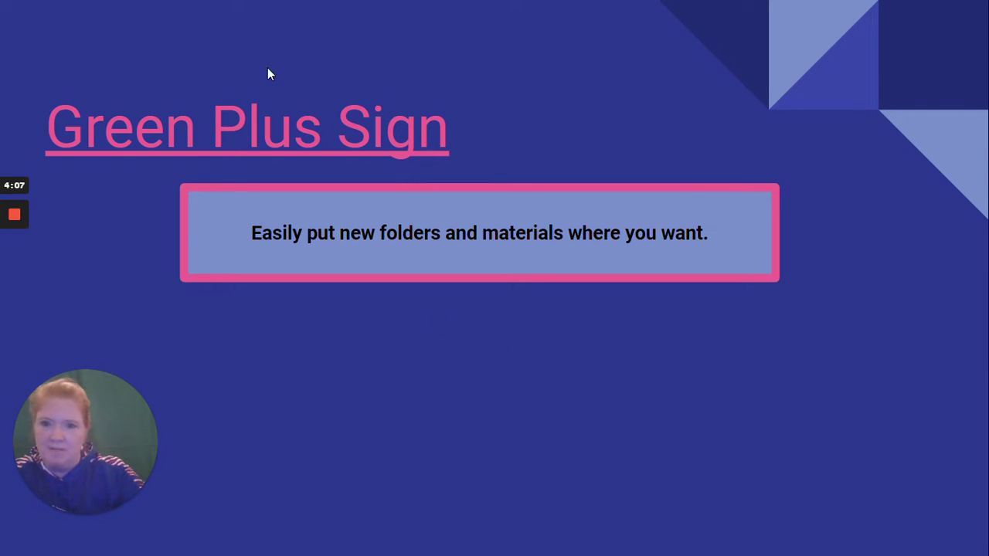
left_click(256, 137)
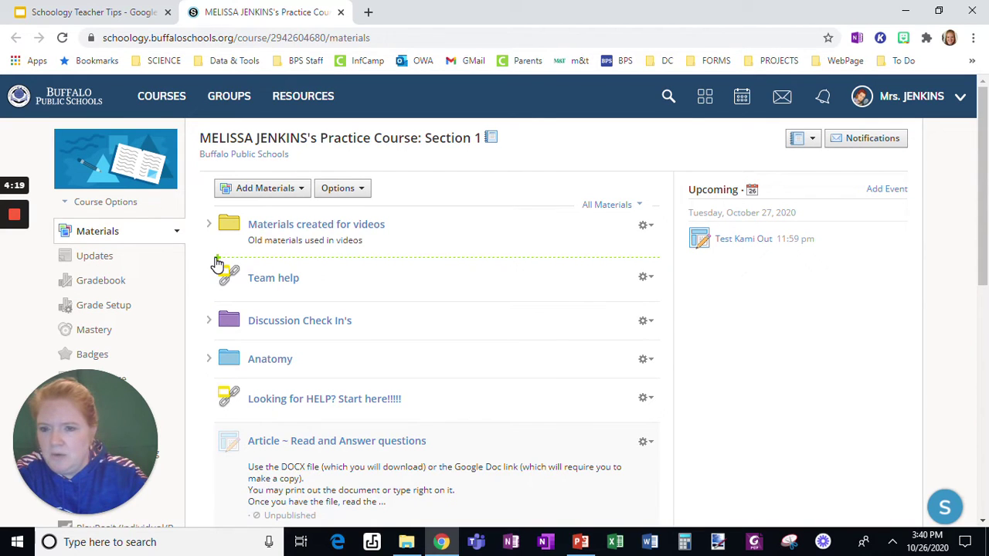
Step: Create folder 'Green' via the green plus, then expand Materials created for videos and nudge Record an Audio
left_click(264, 258)
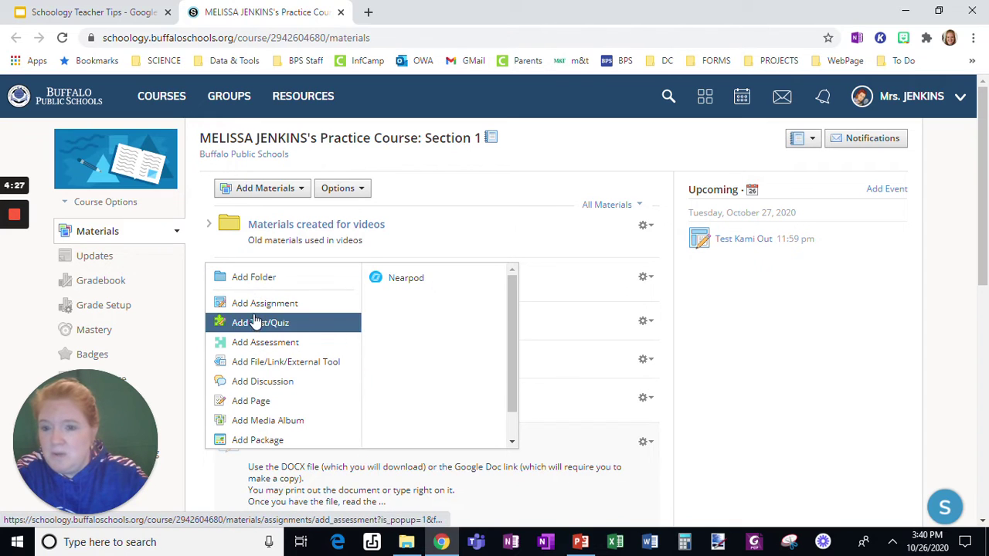
left_click(251, 278)
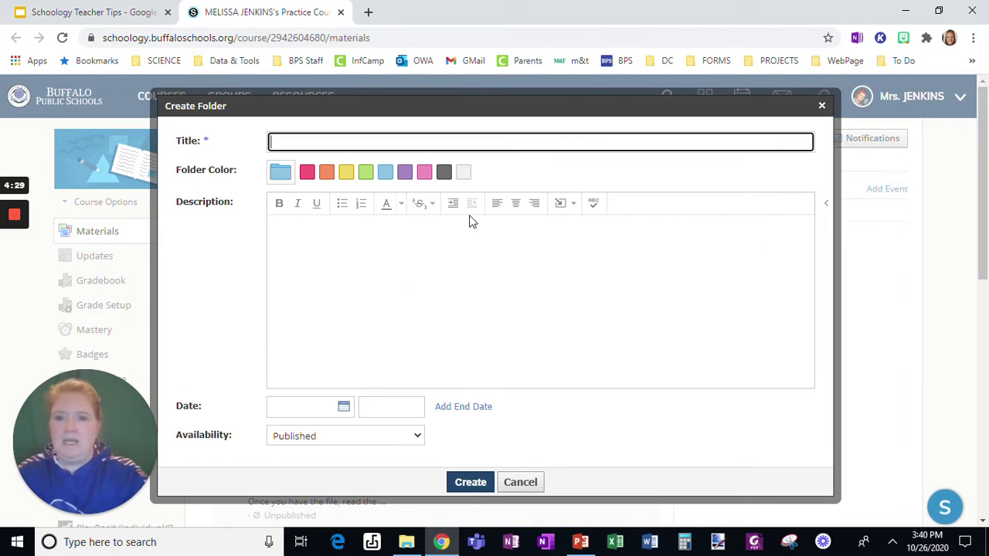
type("Green")
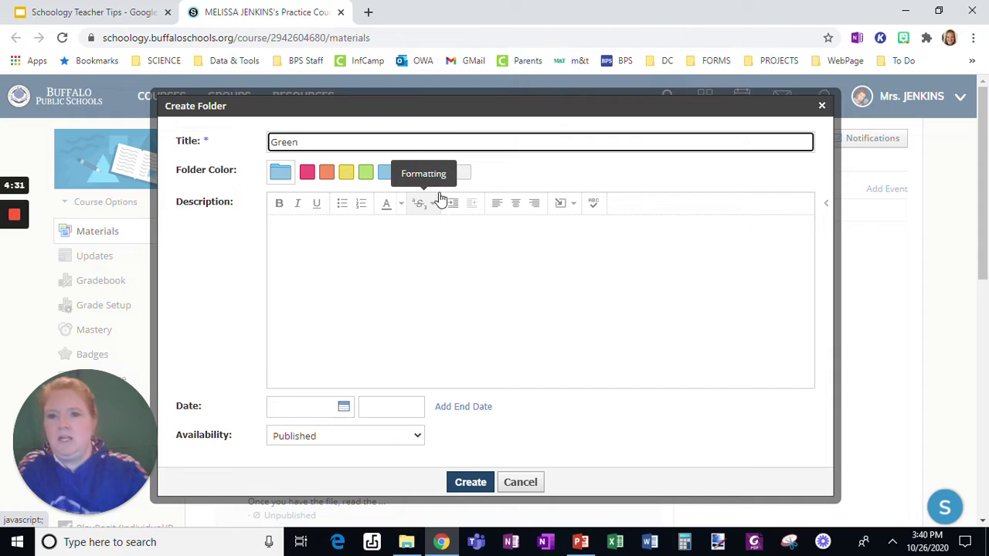
left_click(458, 484)
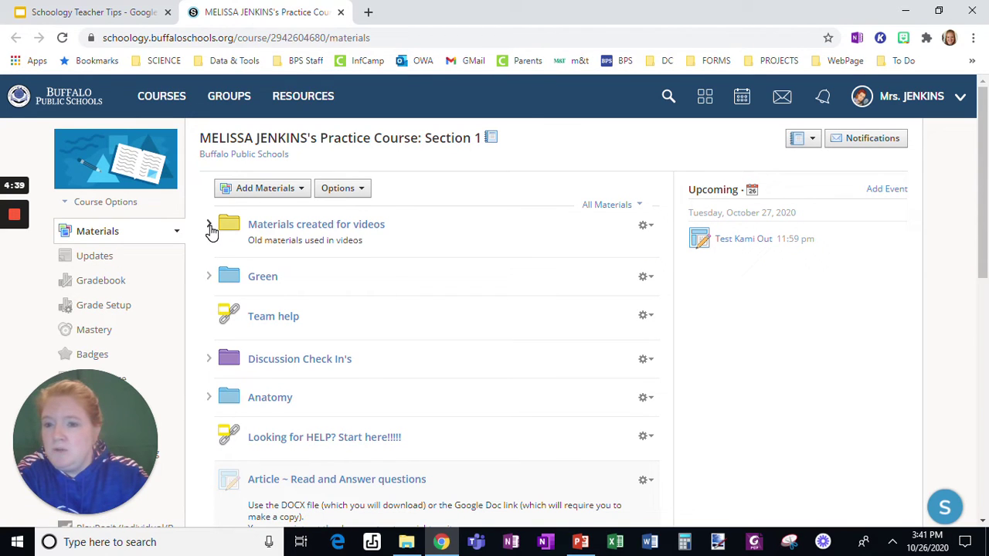
left_click(209, 226)
mouse_move(280, 280)
left_mouse_down()
mouse_move(273, 303)
mouse_move(277, 280)
left_mouse_up()
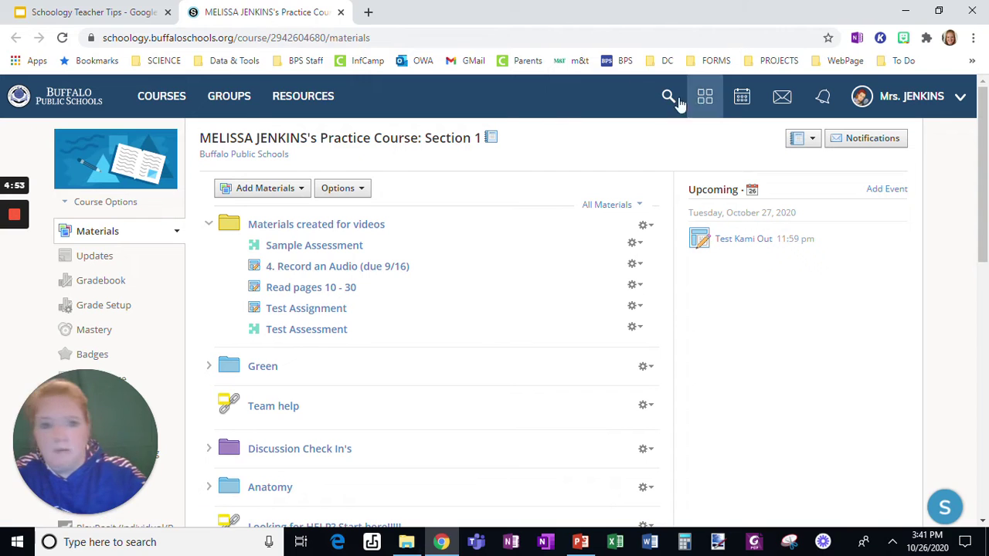
left_click(341, 14)
key("Right")
key("ctrl+shift+f")
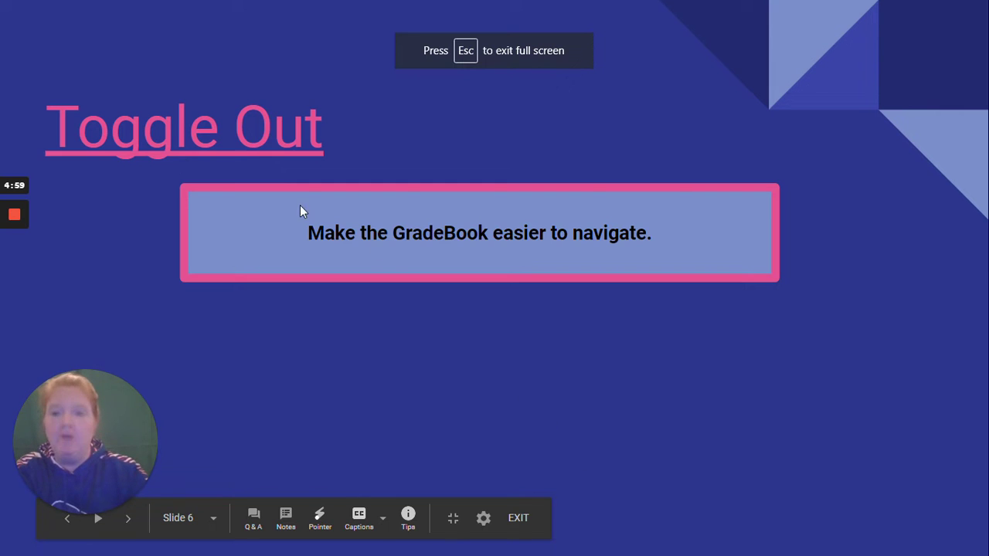
left_click(150, 130)
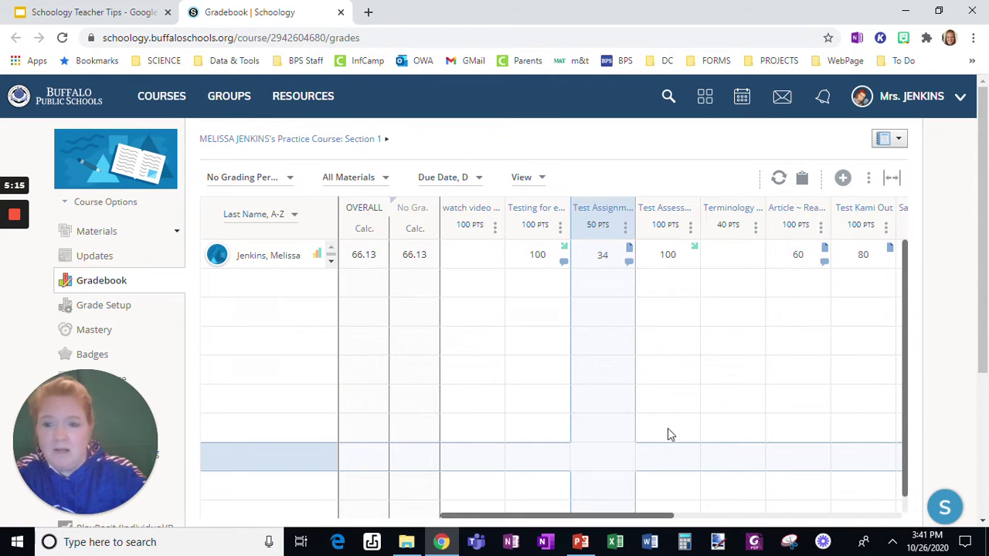
left_click(892, 179)
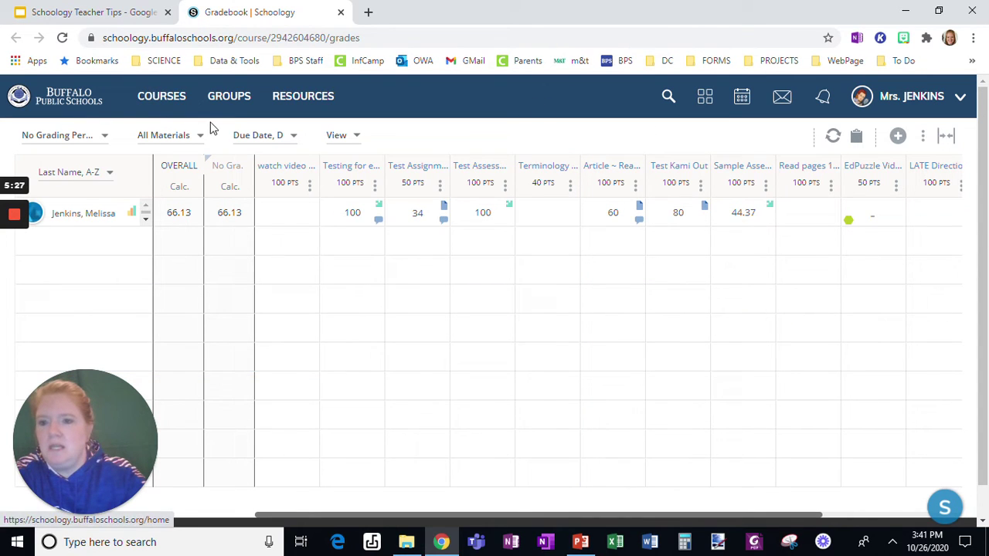
left_click(954, 139)
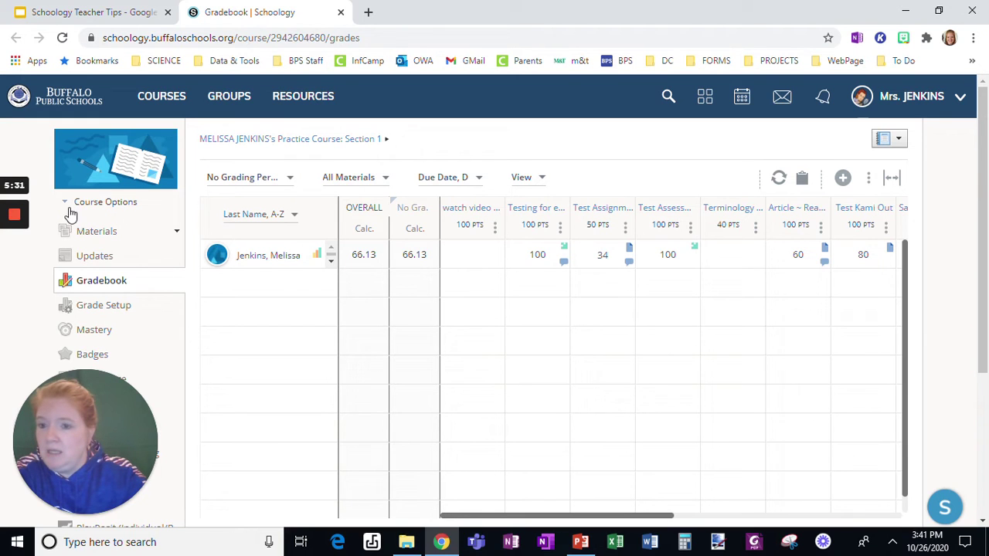
left_click(81, 230)
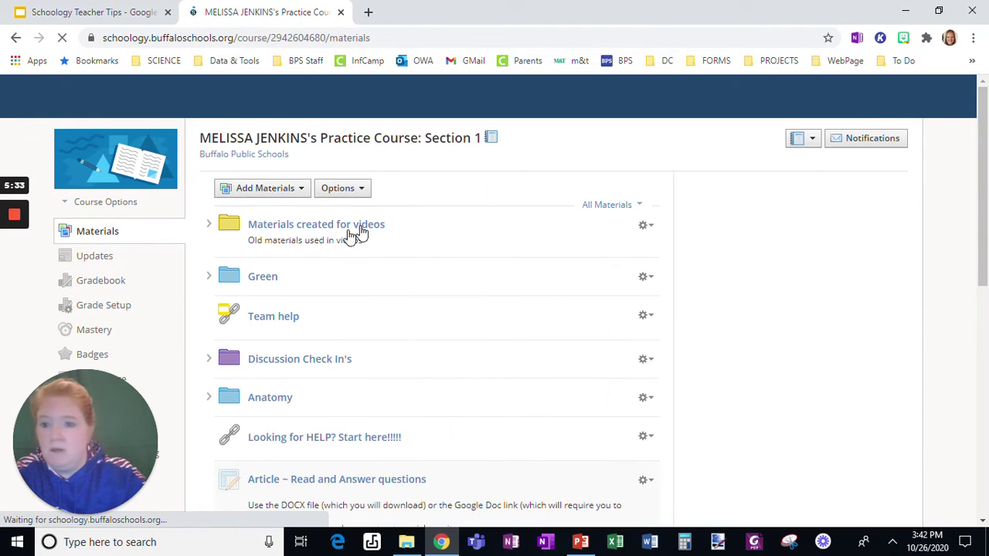
Step: Close Schoology, present with Ctrl+Shift+F, and follow the Quick Open of Folders slide's link
left_click(341, 13)
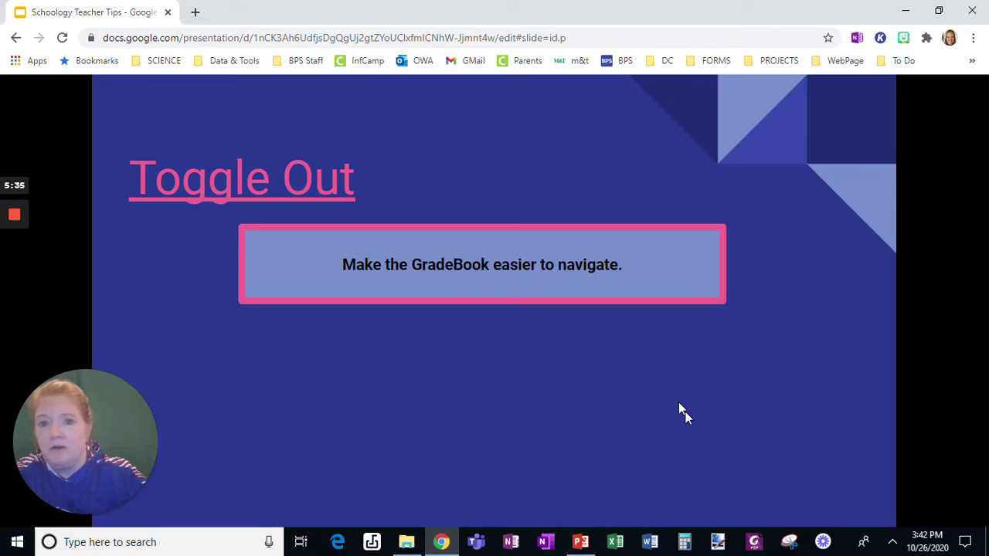
key("ctrl+shift+f")
key("Right")
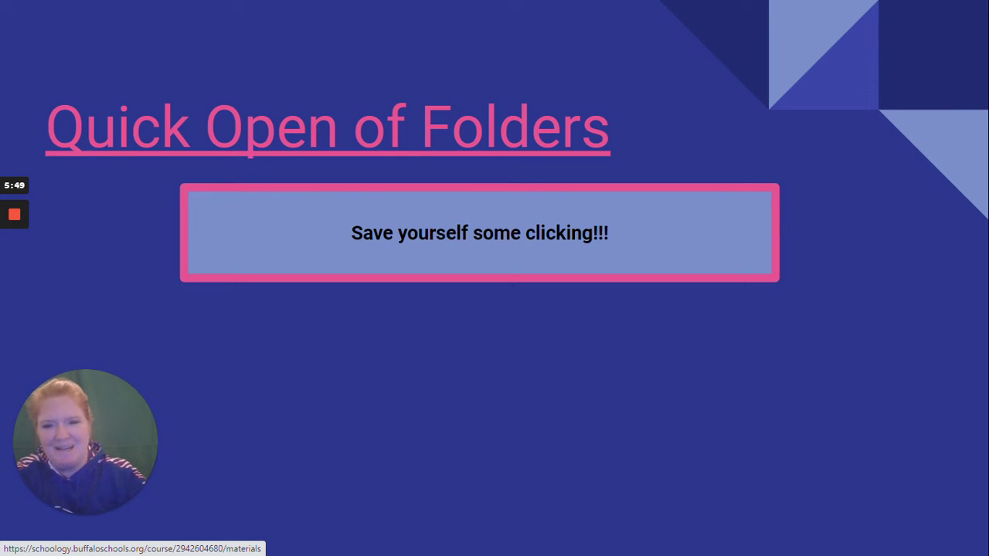
left_click(390, 140)
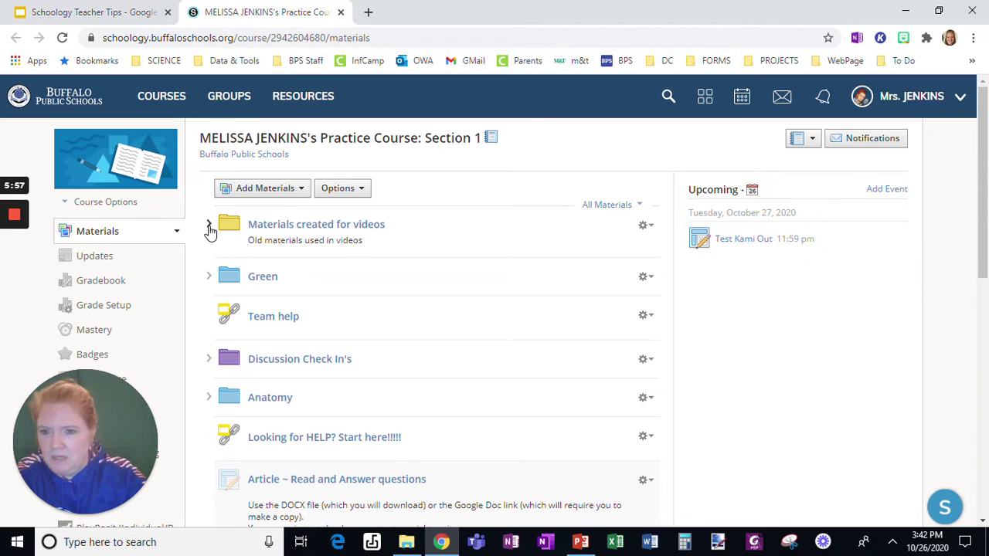
Step: Expand the Materials folders and drag the Anatomy folder into Discussion Check In's
left_click(209, 229)
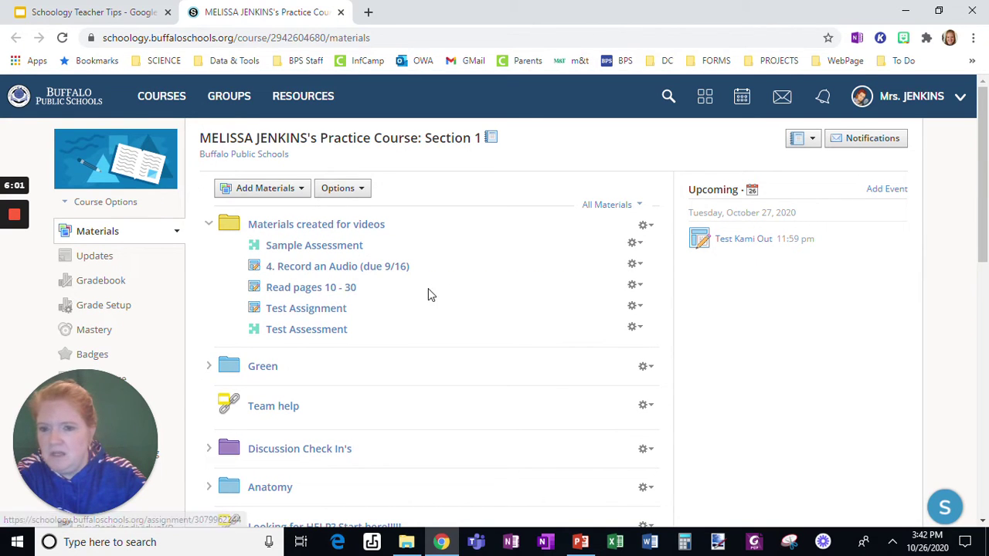
scroll(429, 293, "down", 2)
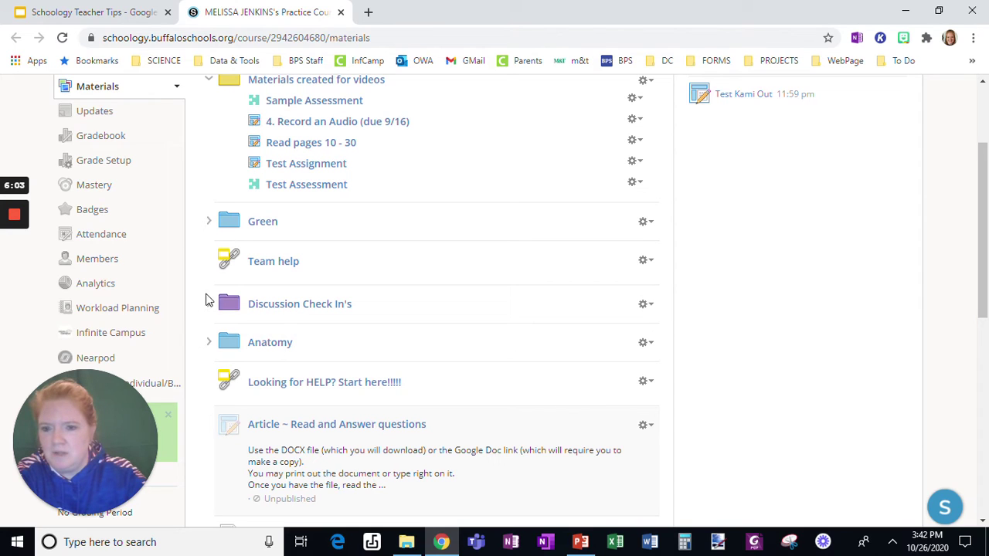
left_click(207, 305)
scroll(516, 301, "down", 1)
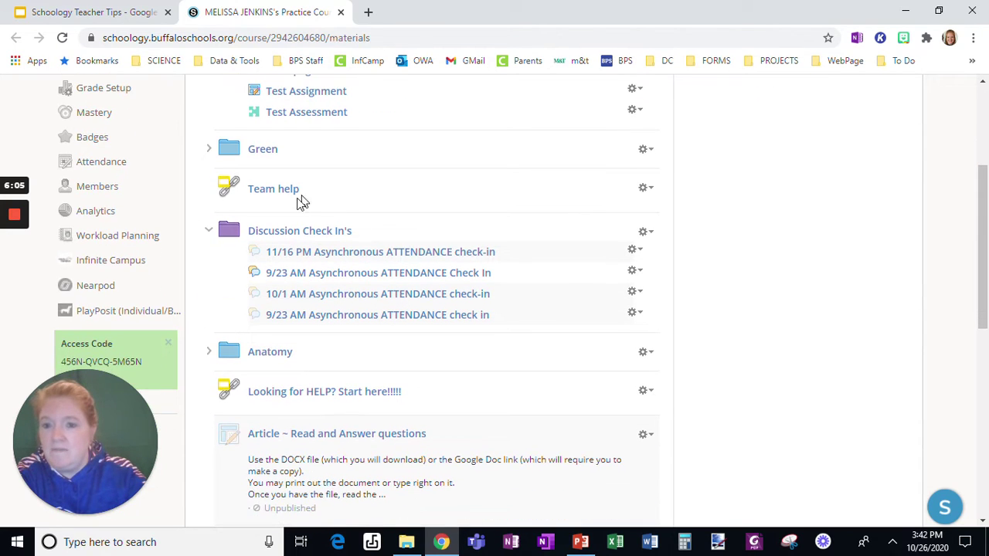
left_click(208, 351)
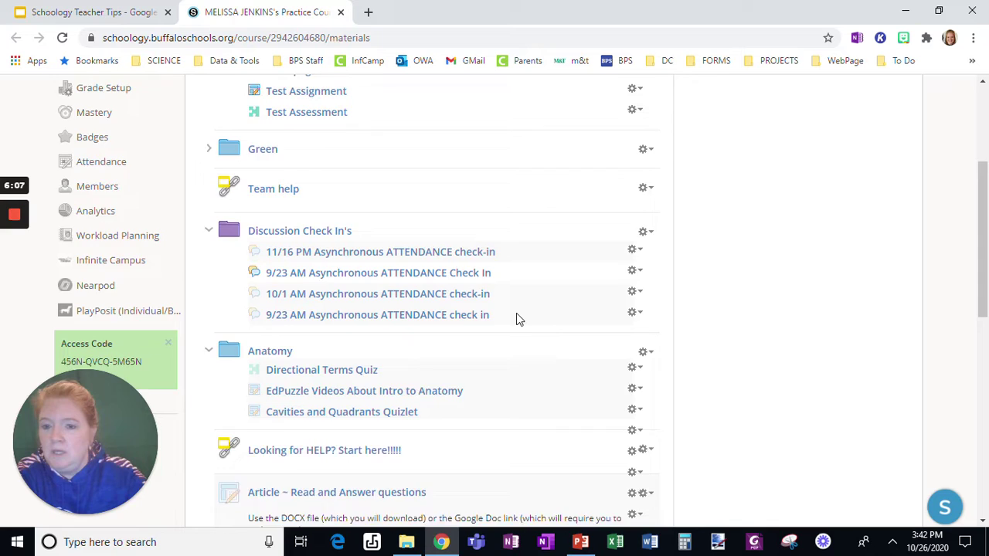
scroll(517, 313, "down", 2)
left_click_drag(334, 385, 274, 183)
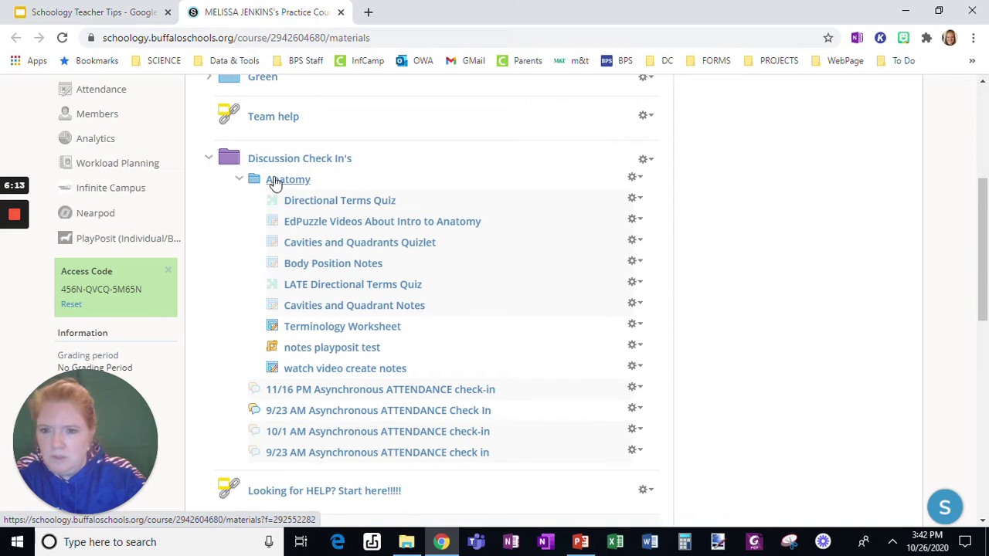
Step: Move Anatomy out below the Read and Answer article, then collapse Anatomy and Discussion Check In's
left_click(208, 158)
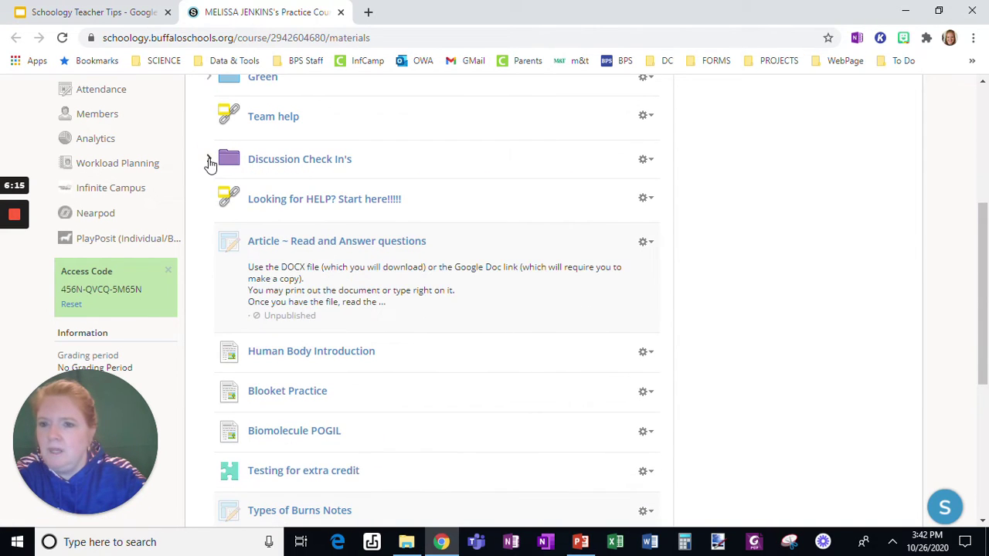
left_click(209, 160)
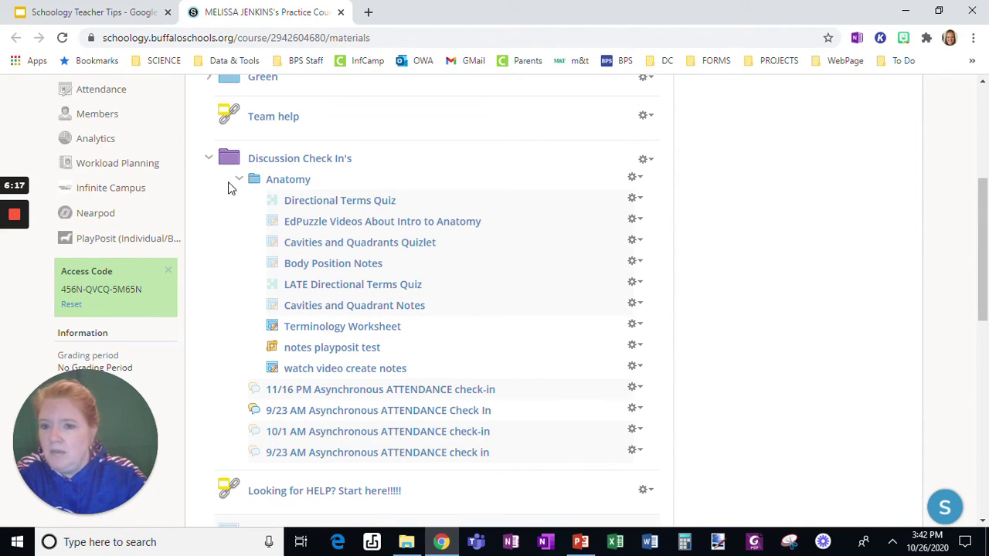
left_click(239, 181)
left_click(238, 180)
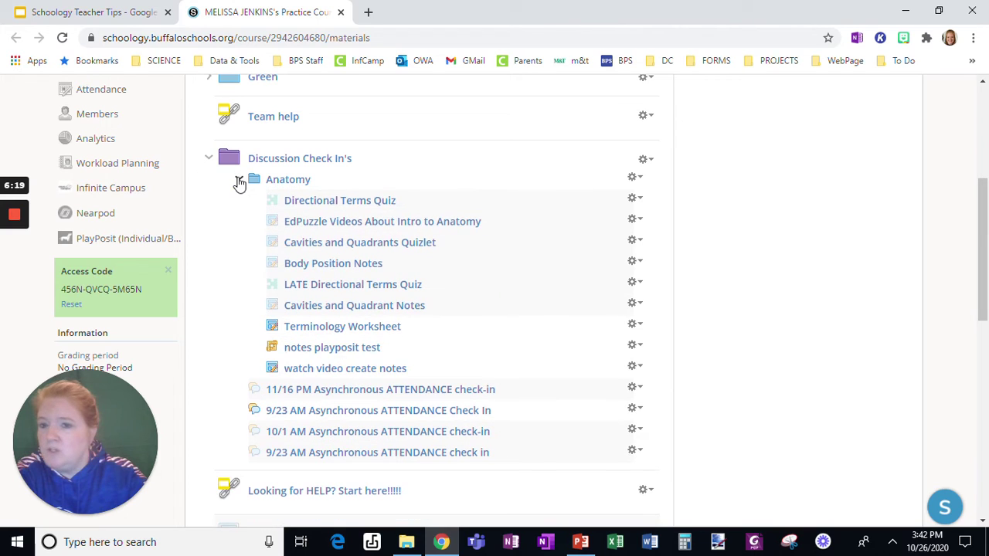
left_click_drag(290, 180, 232, 412)
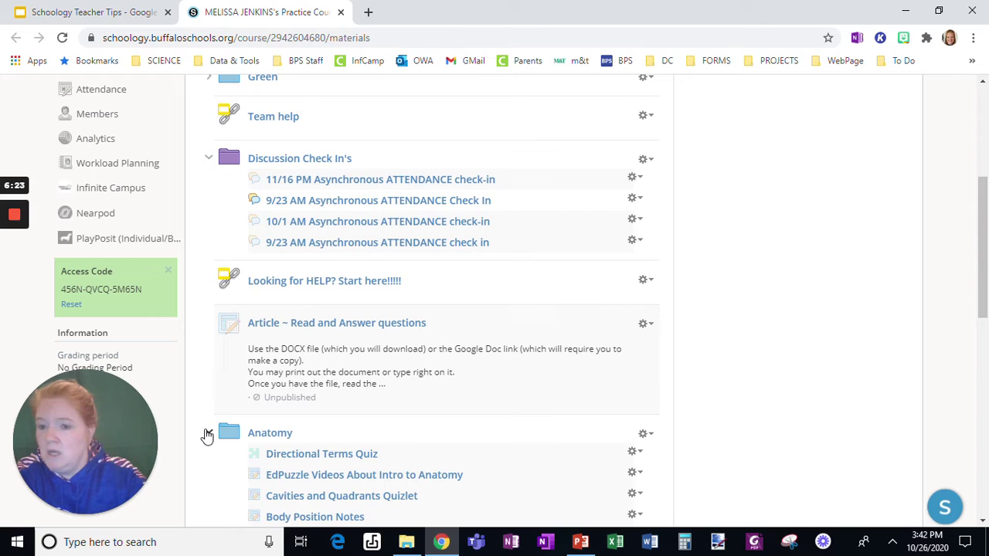
left_click(208, 433)
left_click(208, 159)
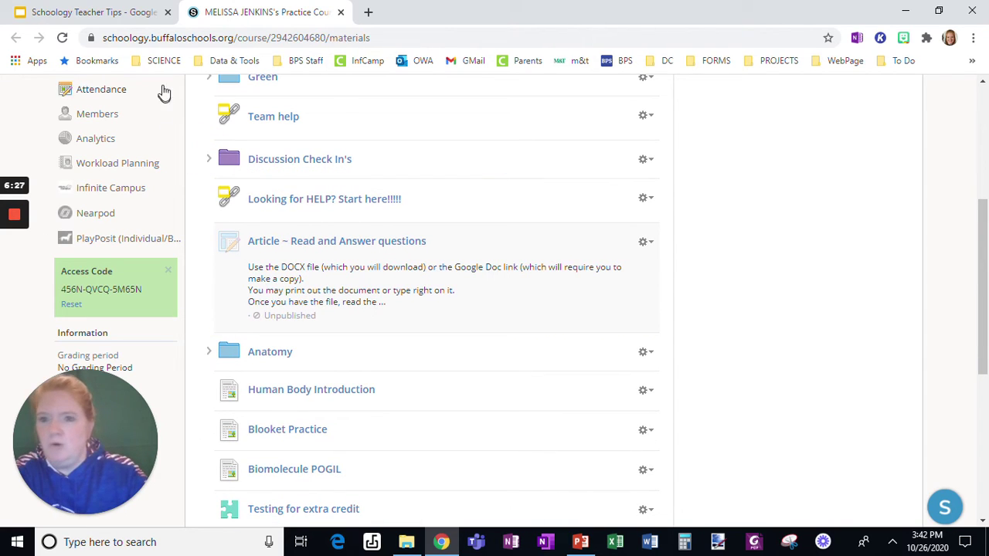
Step: Present slide 8, 'Disabling Comments on Assignments', and open its linked '4. Record an Audio (due 9/16)' assignment
left_click(340, 13)
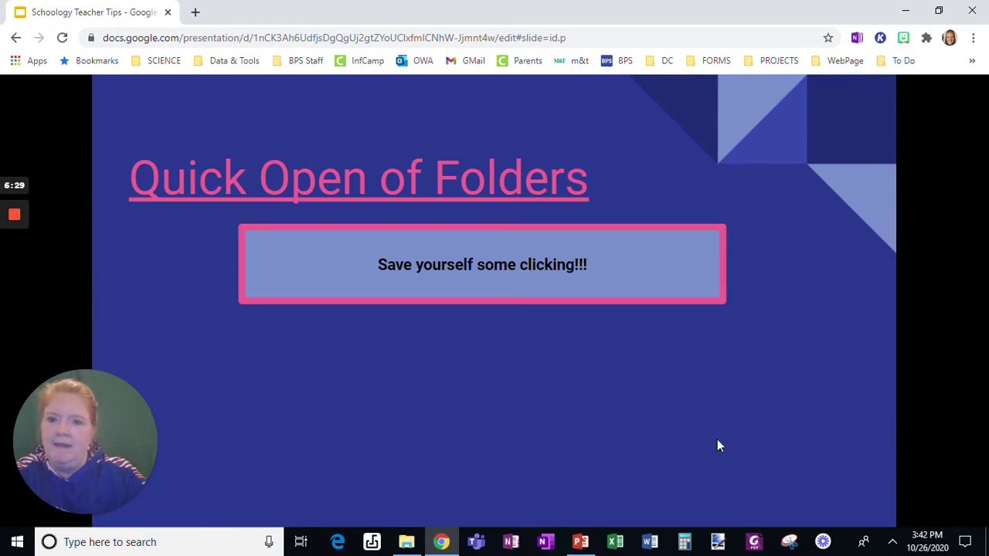
left_click(725, 472)
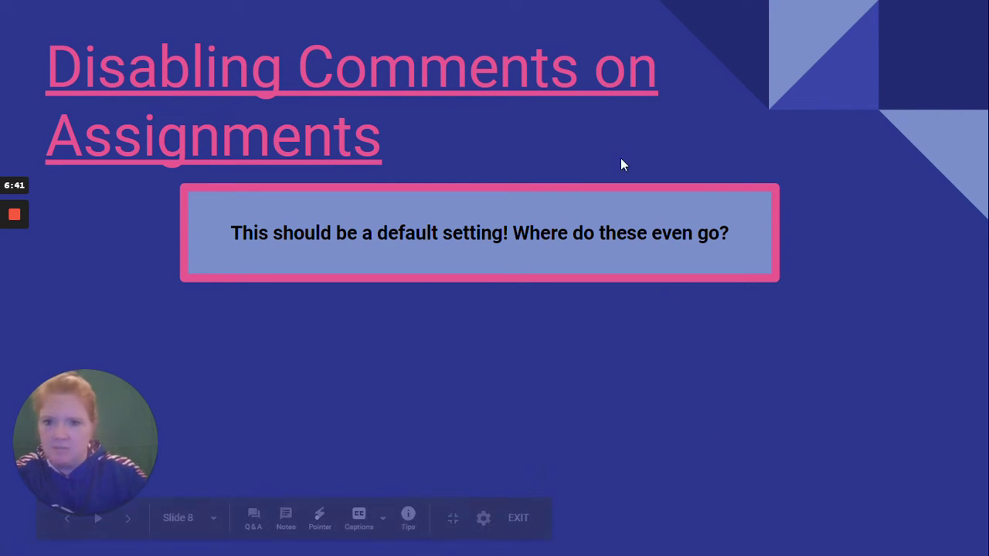
left_click(581, 75)
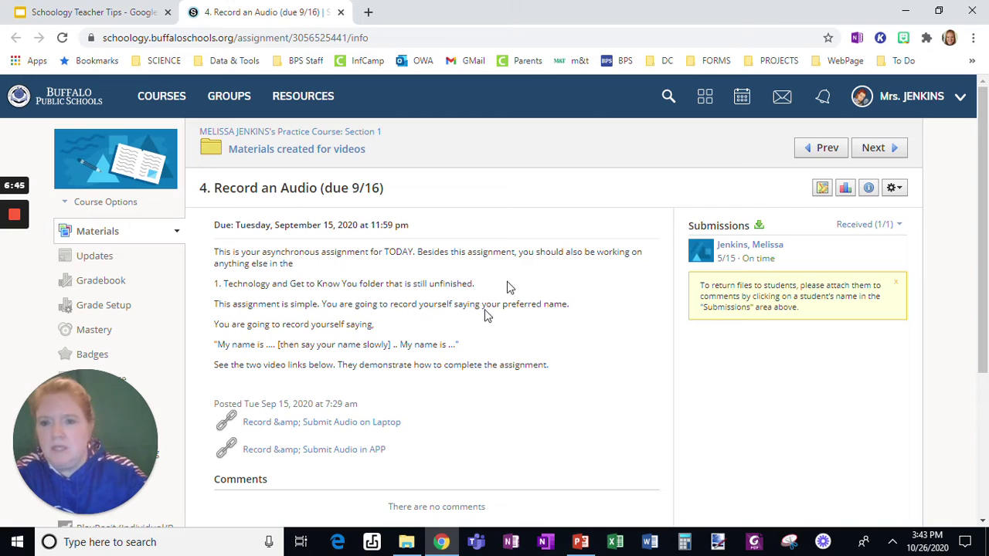
Step: Check where students can leave comments on the Record an Audio assignment page
scroll(541, 274, "down", 3)
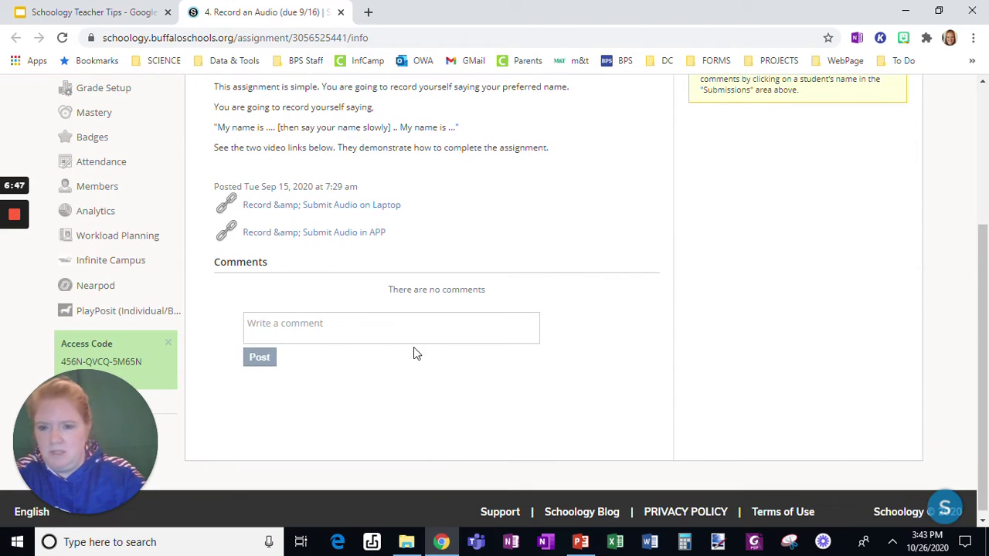
left_click(361, 337)
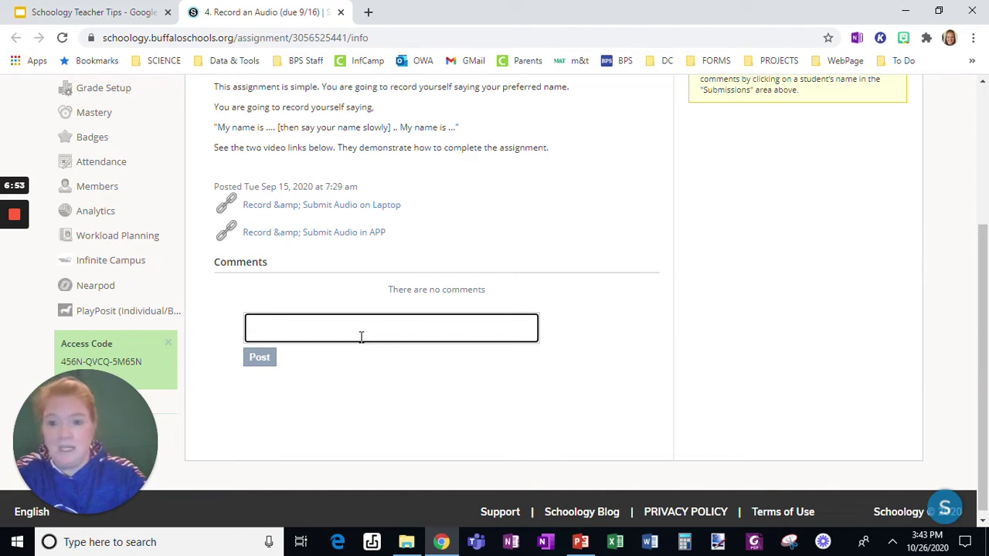
scroll(370, 340, "up", 3)
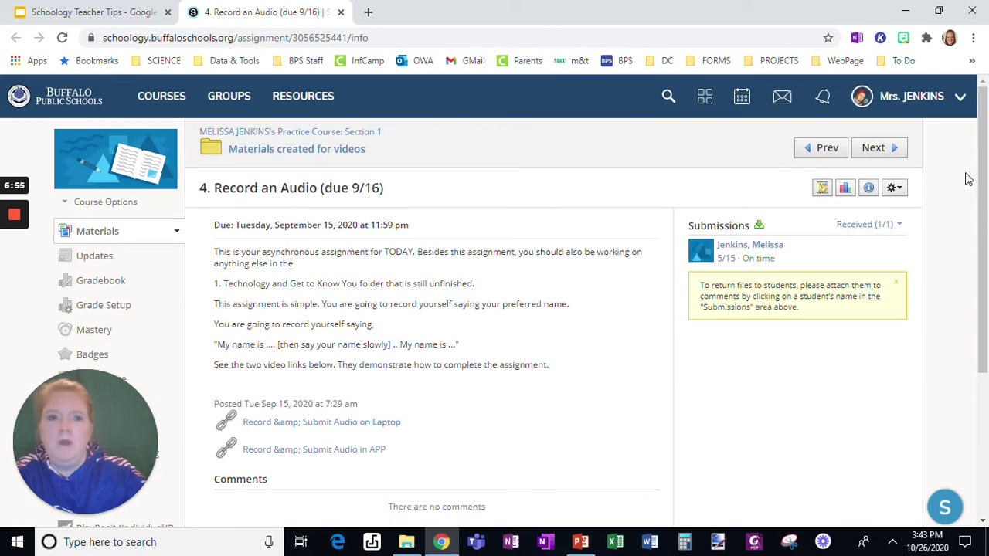
Step: Edit '4. Record an Audio (due 9/16)' so comments are disabled, and save the changes
left_click(894, 188)
left_click(869, 211)
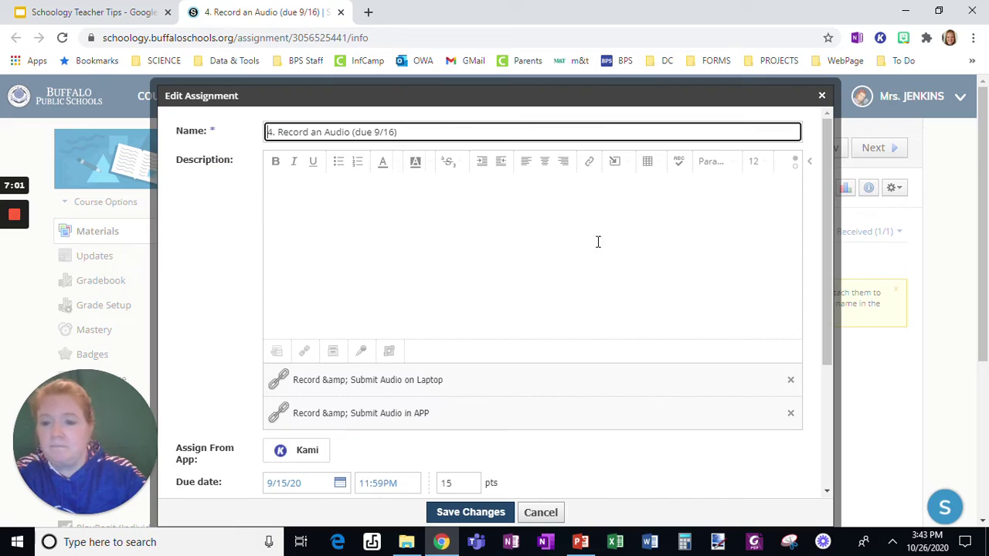
scroll(565, 263, "down", 3)
scroll(565, 266, "down", 1)
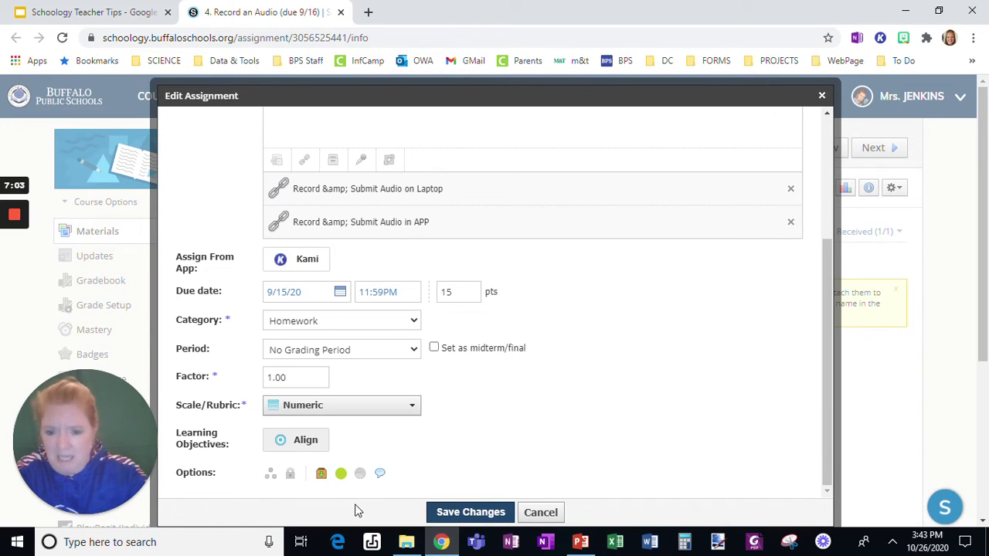
left_click(379, 474)
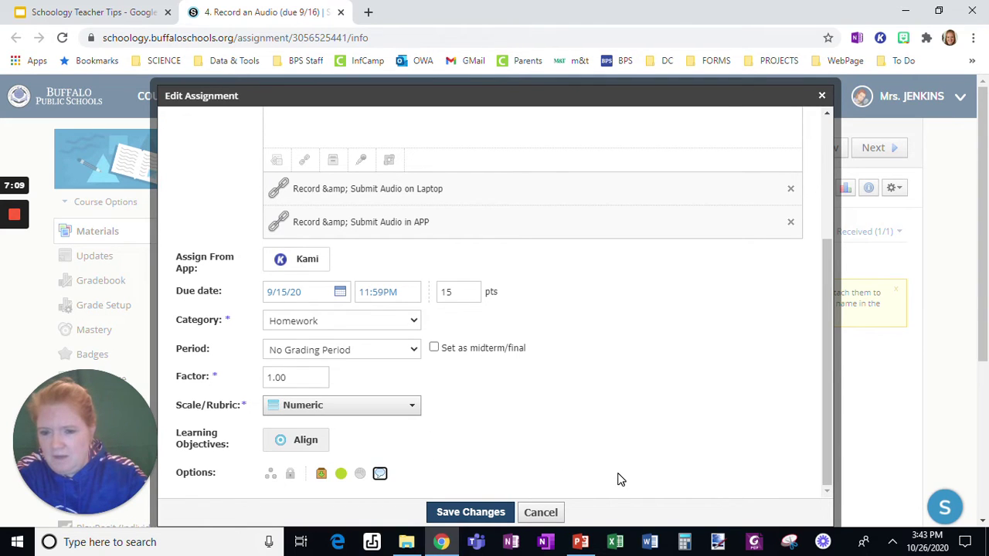
left_click(381, 478)
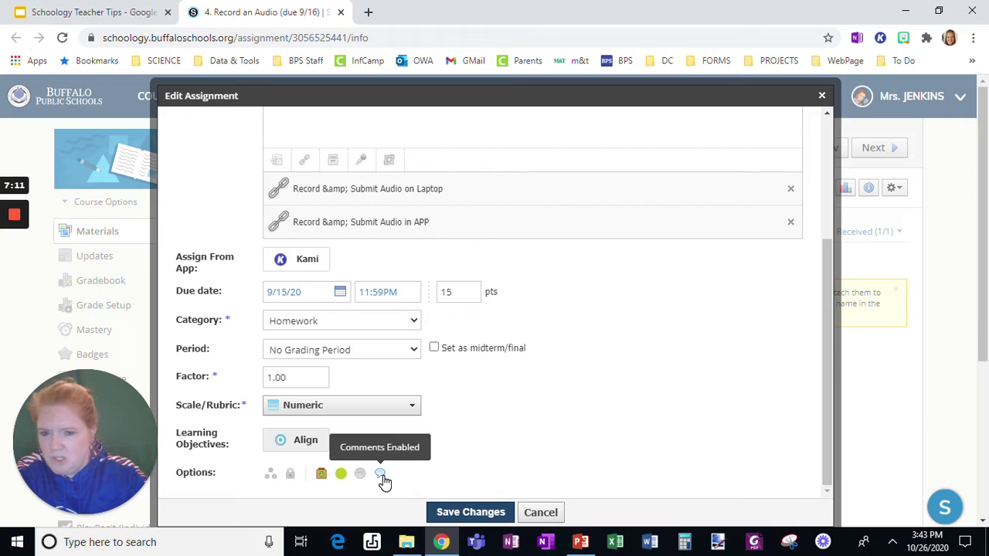
left_click(382, 477)
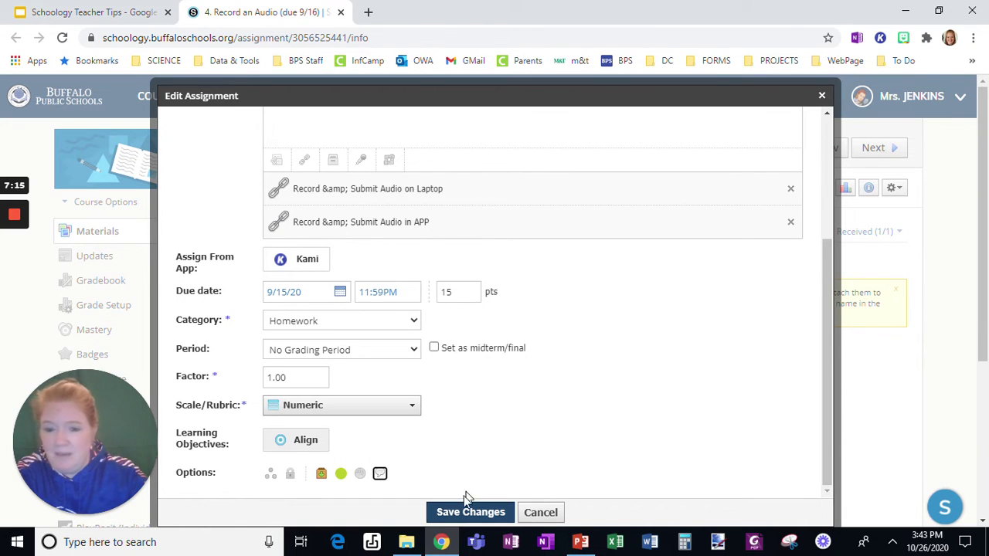
left_click(475, 512)
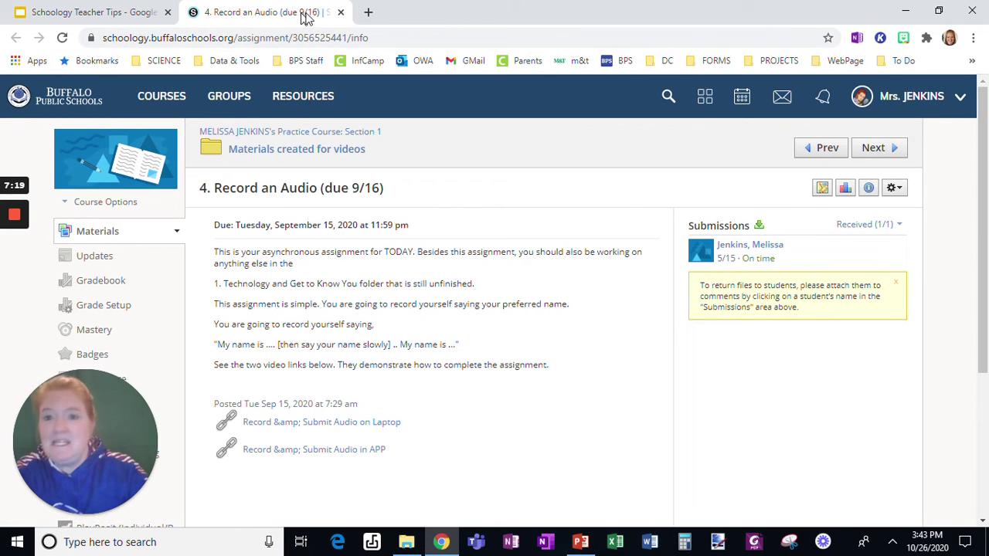
Step: Present slide 9, 'Hiding Averages in Grades', and open its linked Grade Setup page
left_click(341, 12)
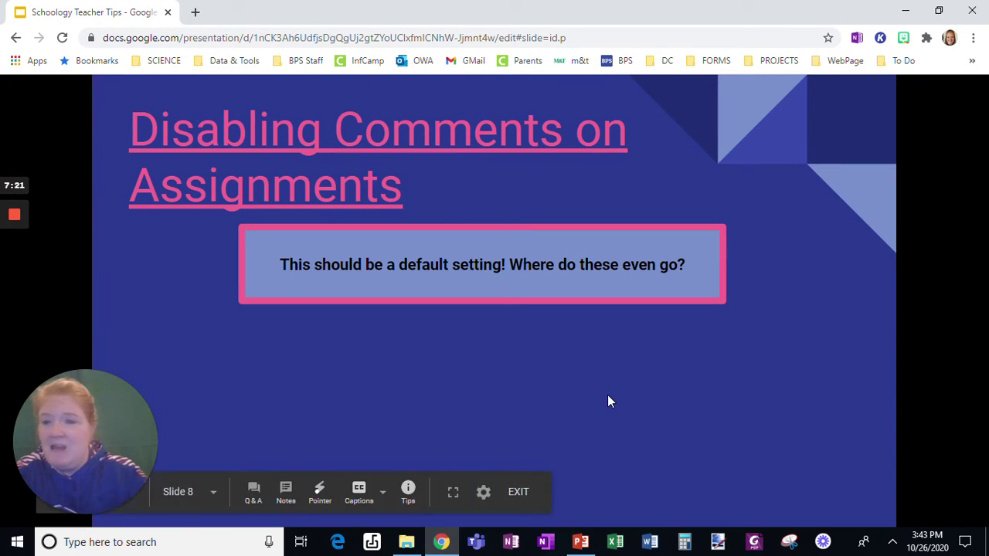
left_click(607, 398)
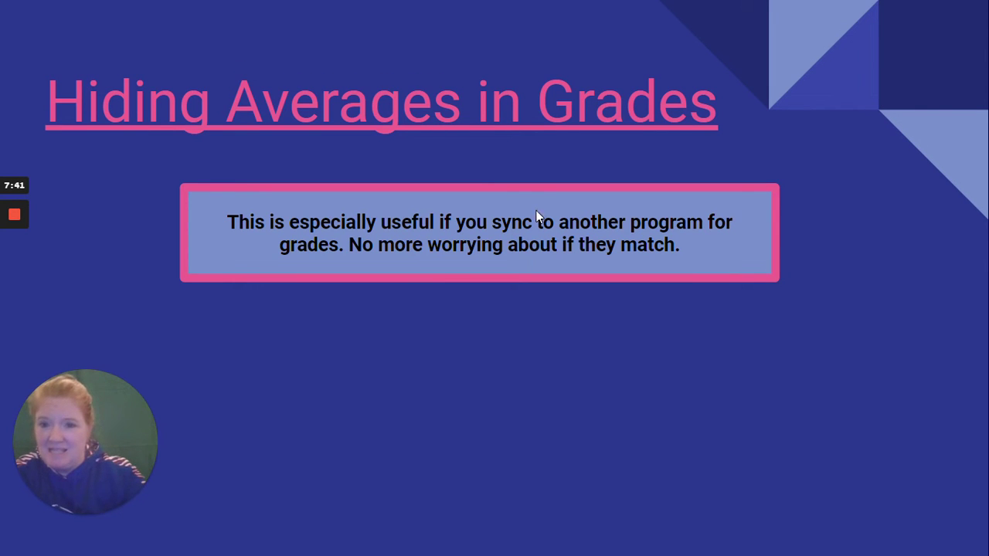
left_click(438, 129)
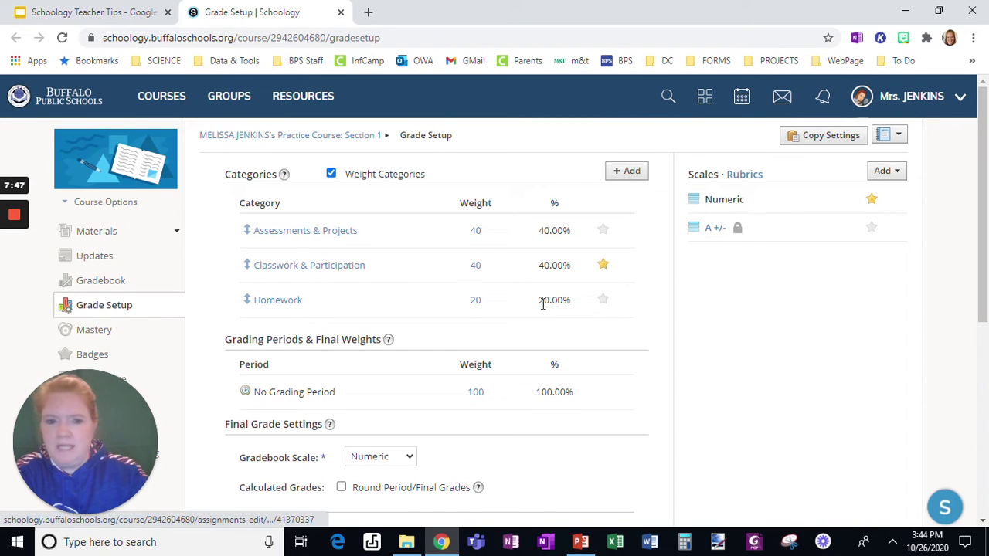
Step: Tick 'Hide overall grade in student grade report' under Visibility Settings and save Grade Setup
scroll(818, 323, "down", 1)
scroll(817, 323, "down", 3)
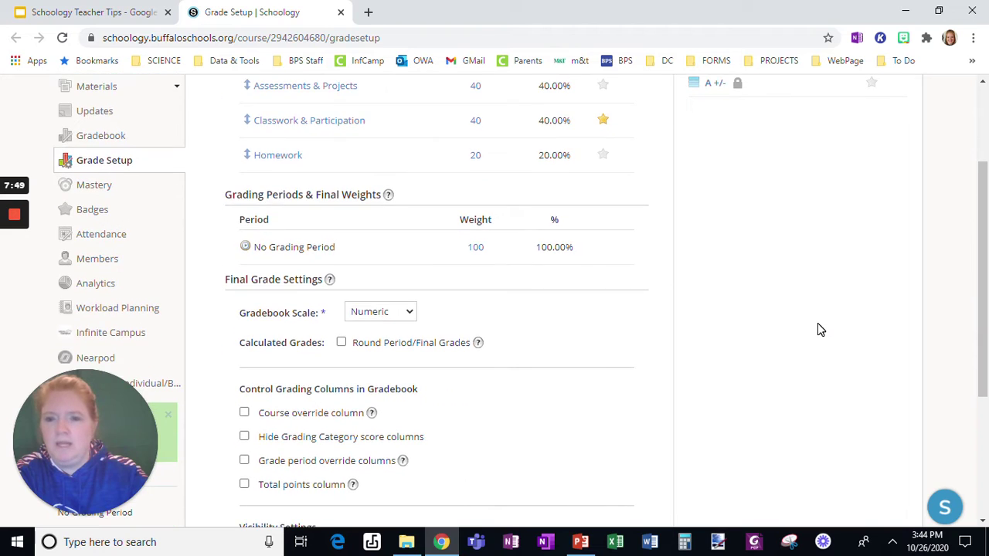
scroll(820, 330, "down", 1)
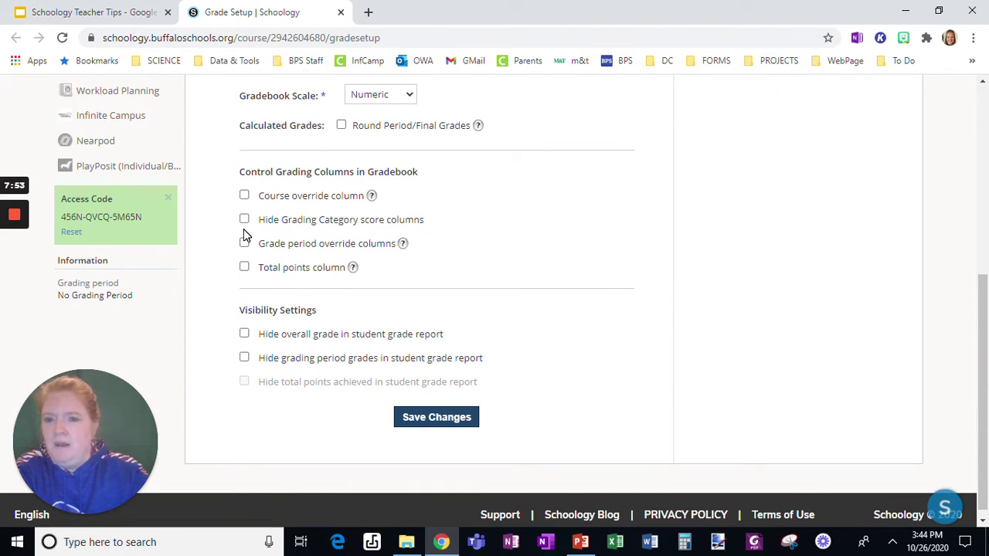
left_click(244, 335)
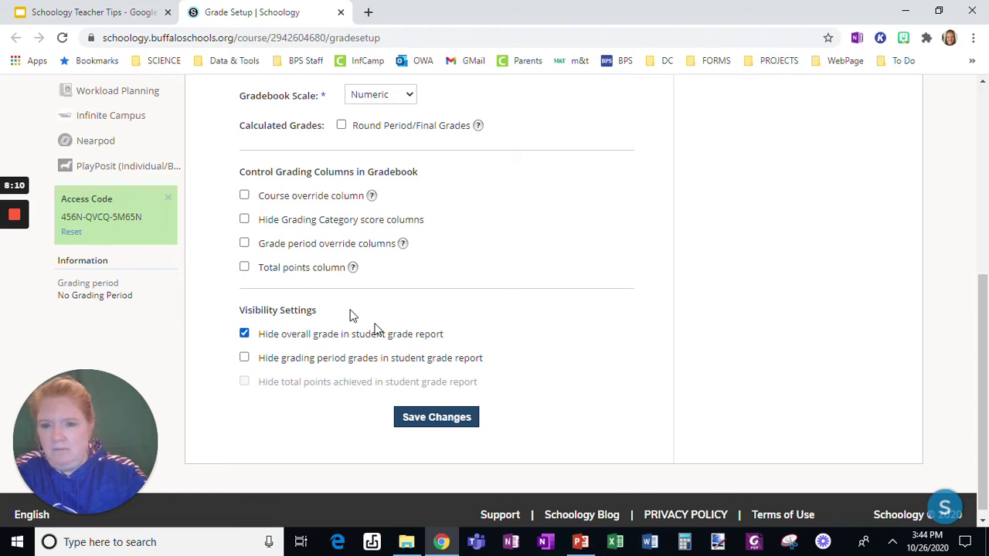
left_click(245, 220)
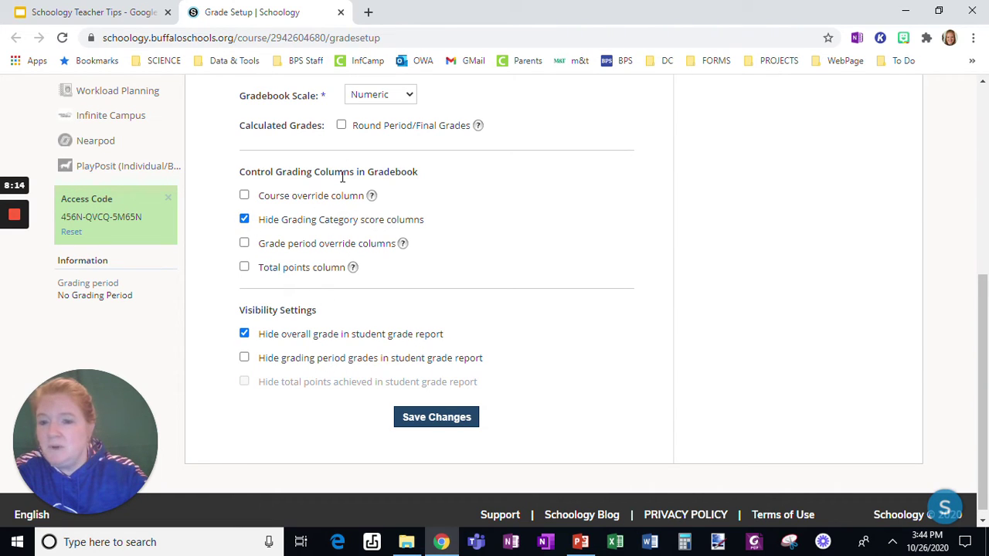
left_click(244, 221)
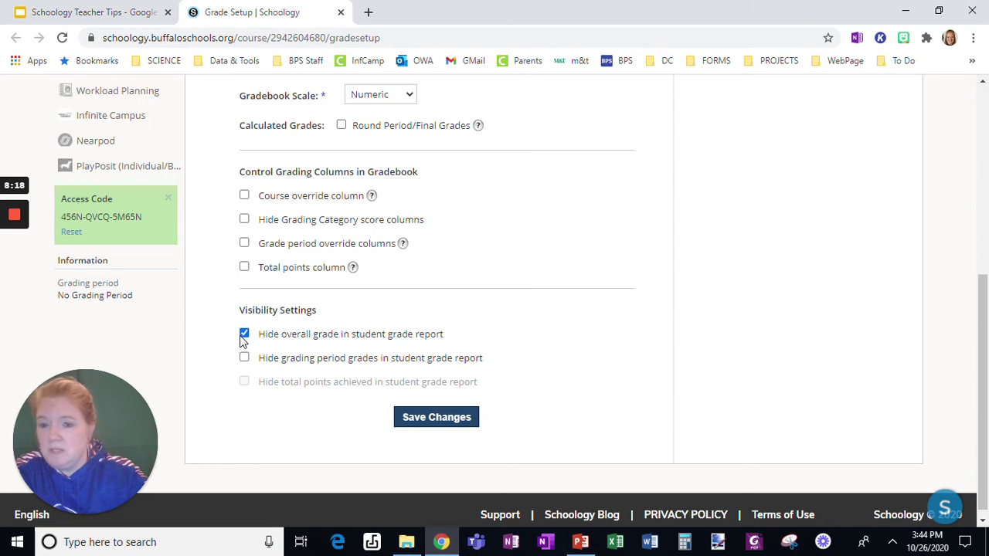
left_click(406, 424)
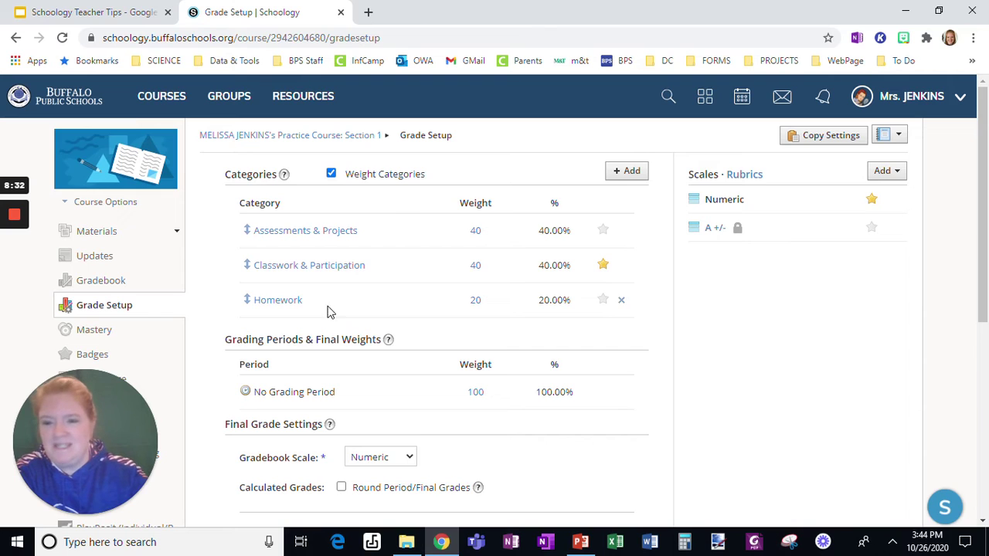
Step: Present slide 10, 'Pinning Updates', and open the practice course's Updates page from its link
left_click(341, 12)
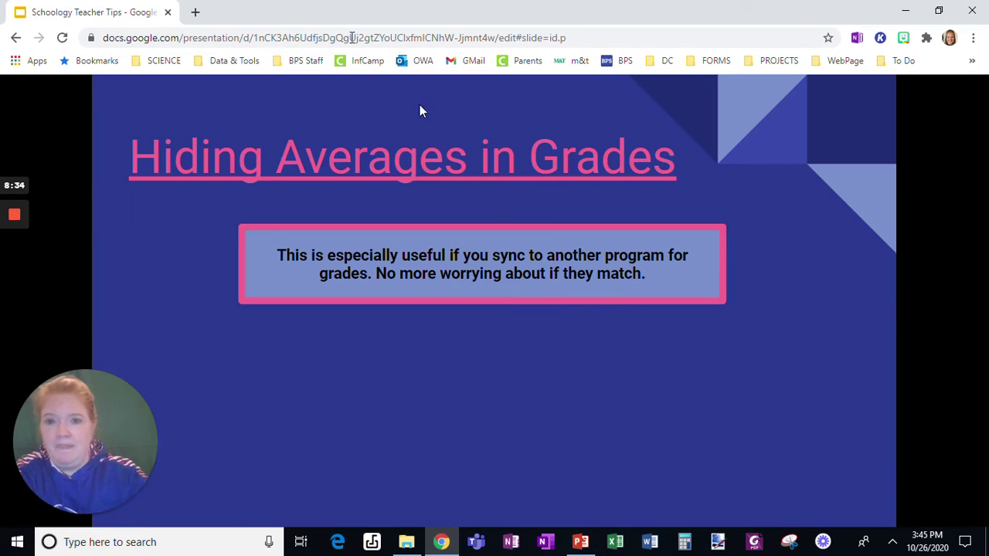
left_click(623, 381)
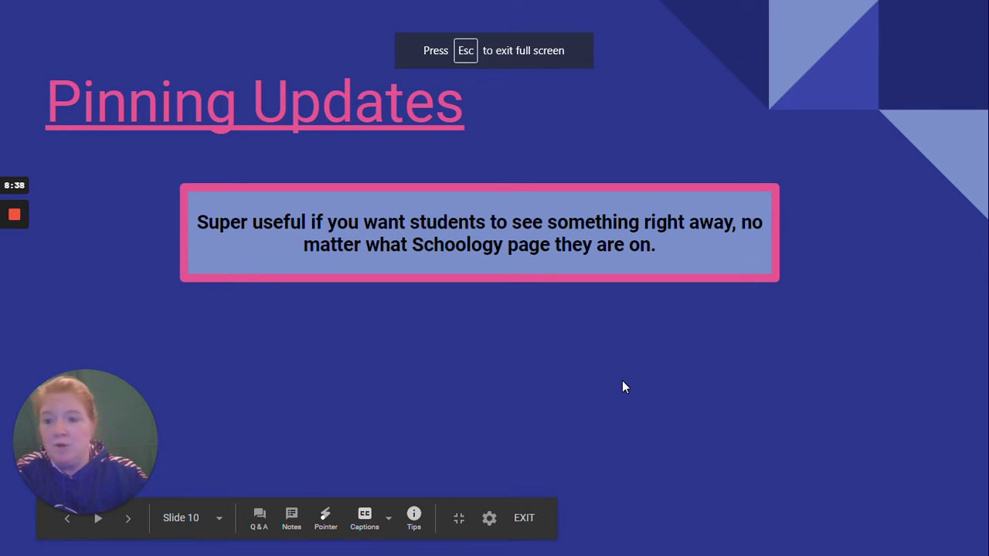
left_click(175, 114)
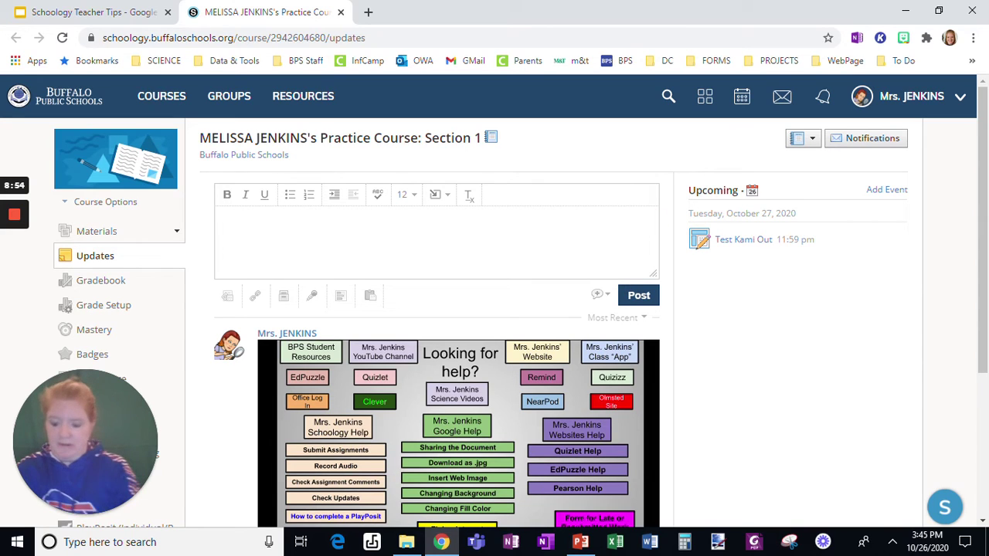
Step: Write 'Don't forget. Test tomorrow!!!' in the post editor, formatted bold at font size 14
type("Don't forg")
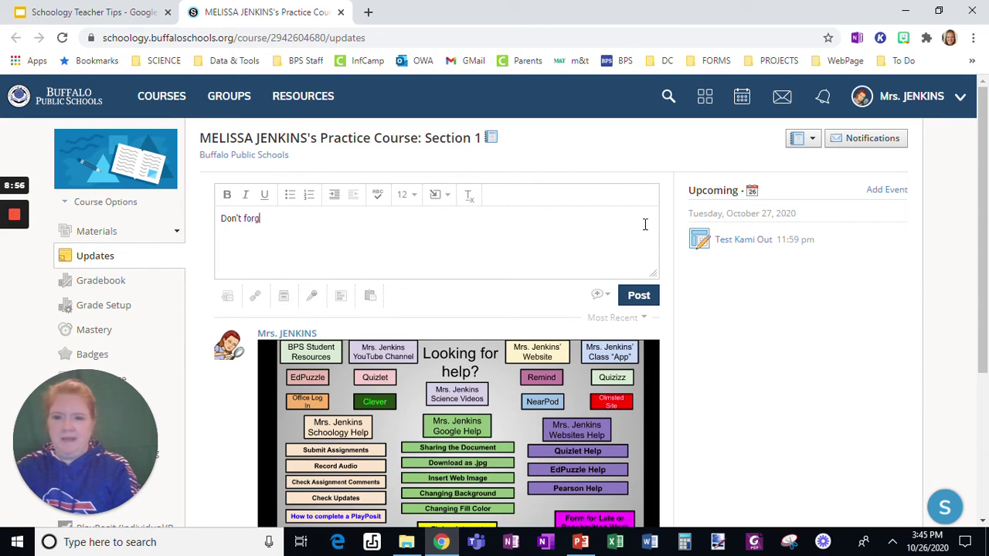
type("et. Test tomorrow!!!")
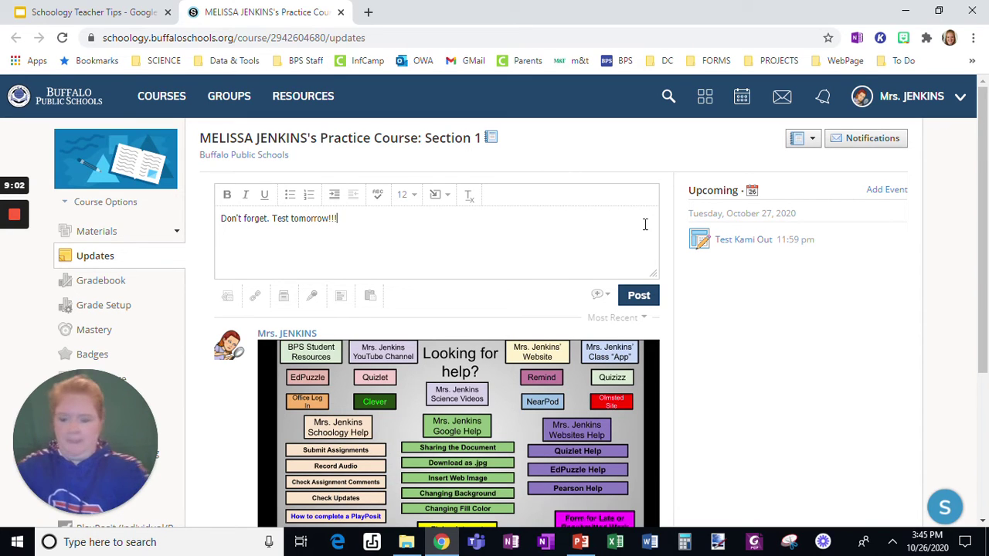
key("ctrl+a")
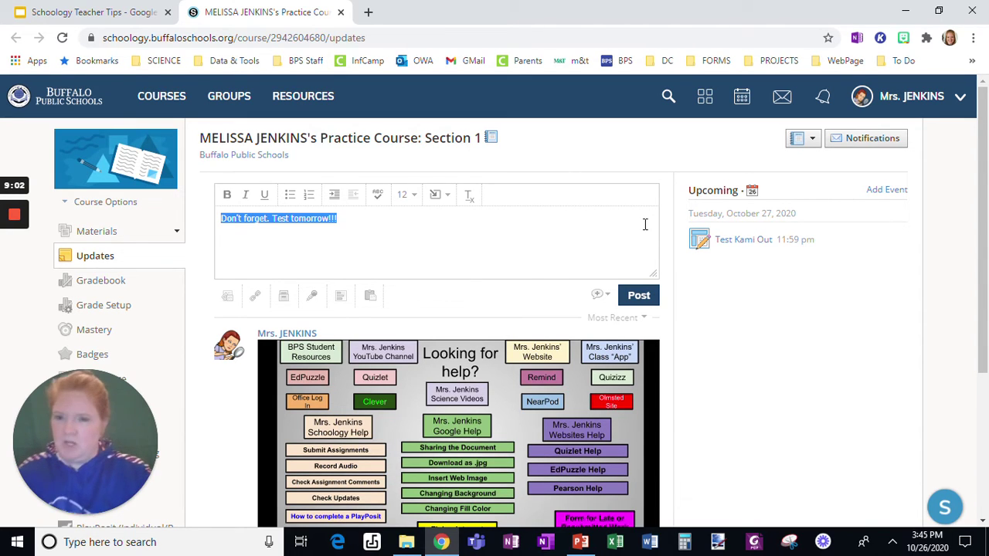
left_click(412, 198)
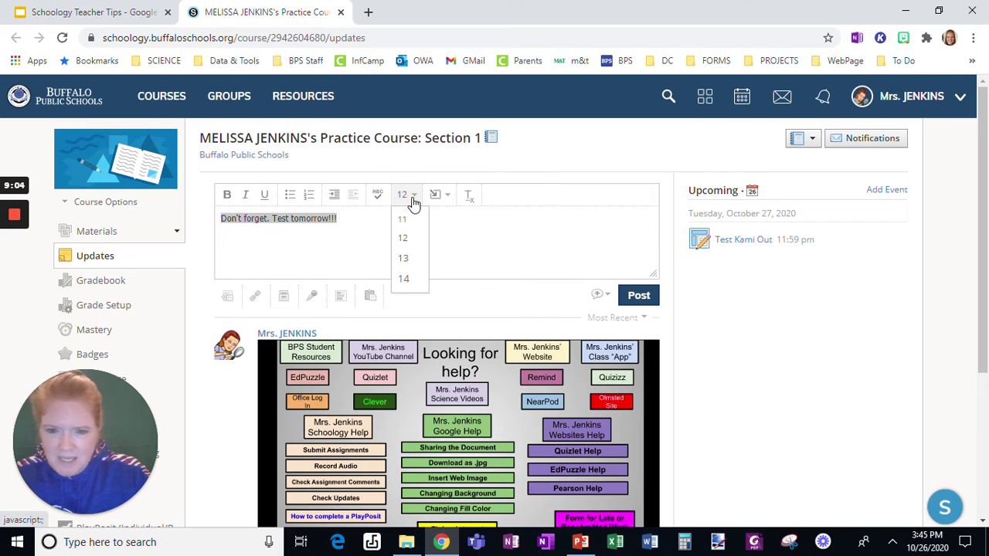
left_click(409, 280)
left_click(228, 196)
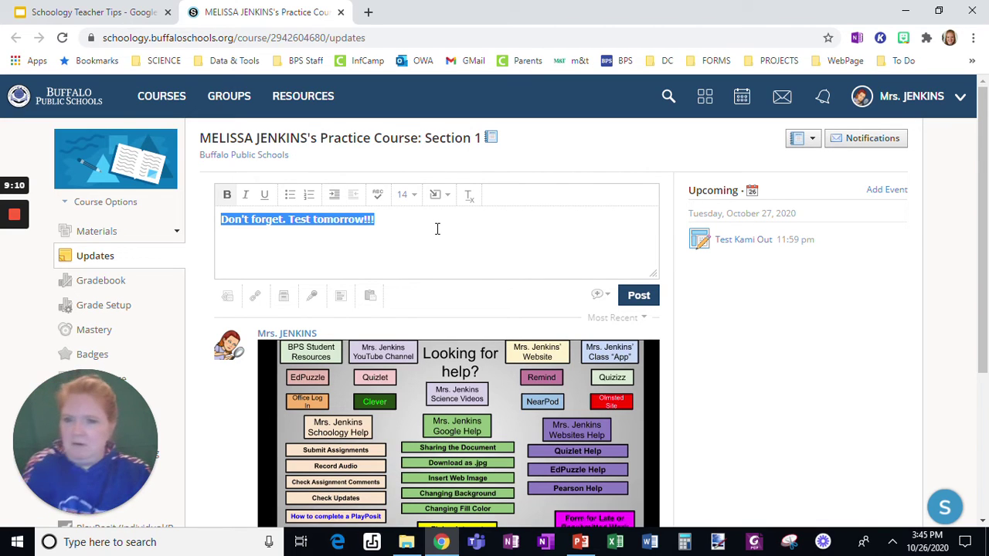
left_click(292, 230)
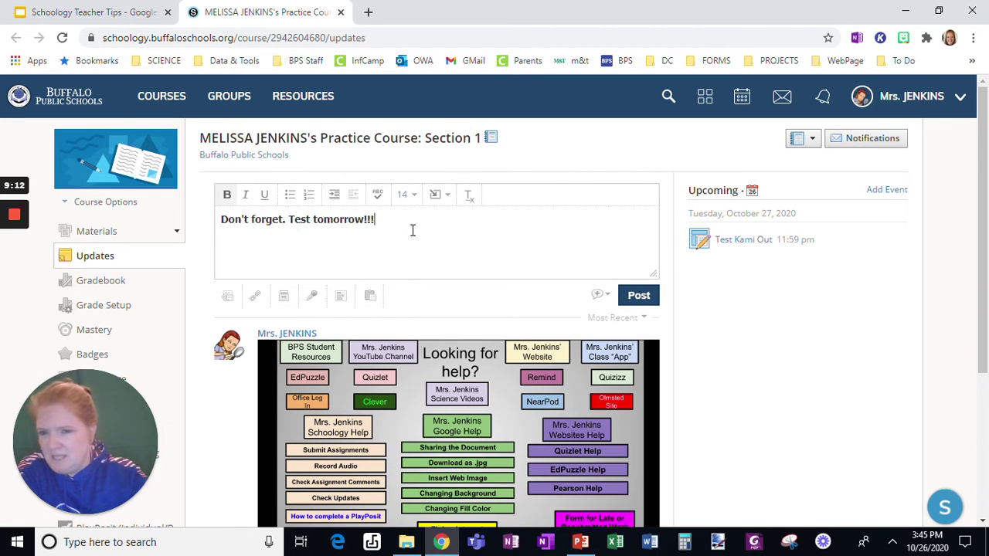
Step: Post the message as a course announcement pinned at the top
left_click(605, 300)
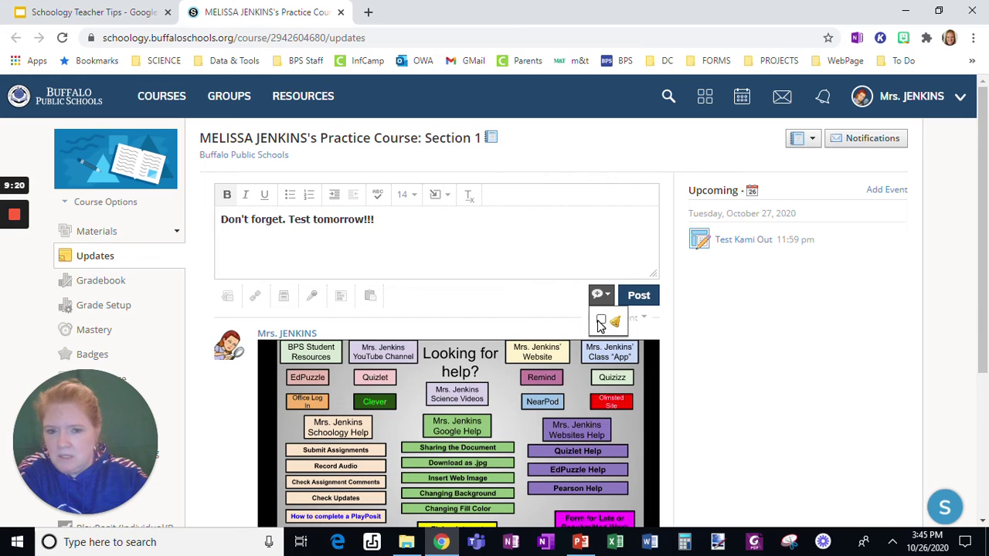
left_click(601, 323)
left_click(640, 303)
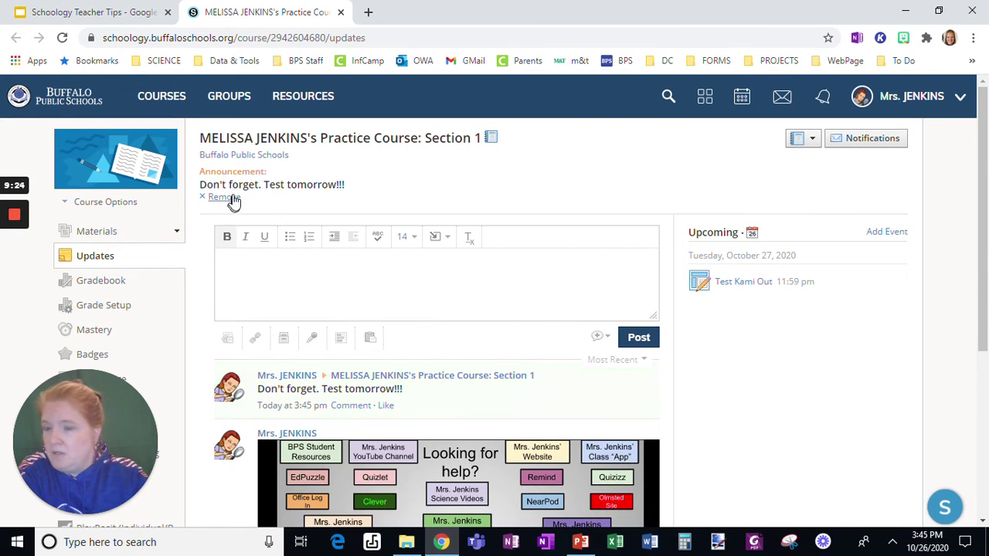
Step: Post a plain update 'Don't forget. Test Tomorrow' without marking it as an announcement
left_click(288, 295)
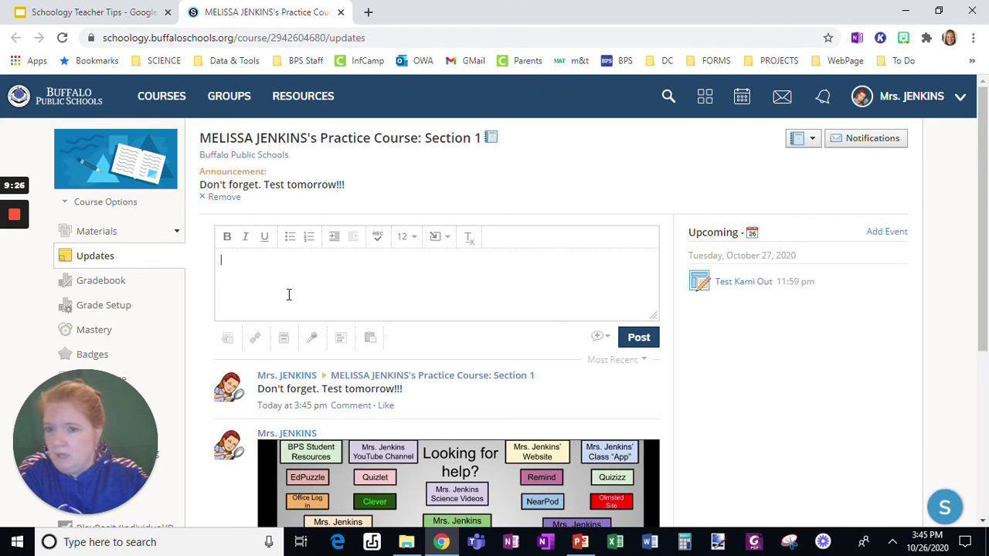
type("Don't ")
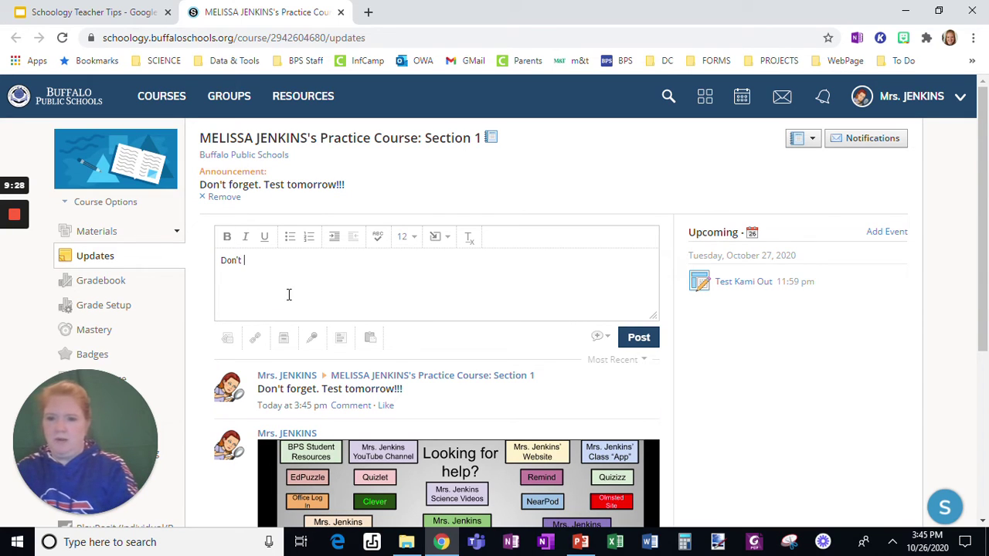
type("forget. Test ")
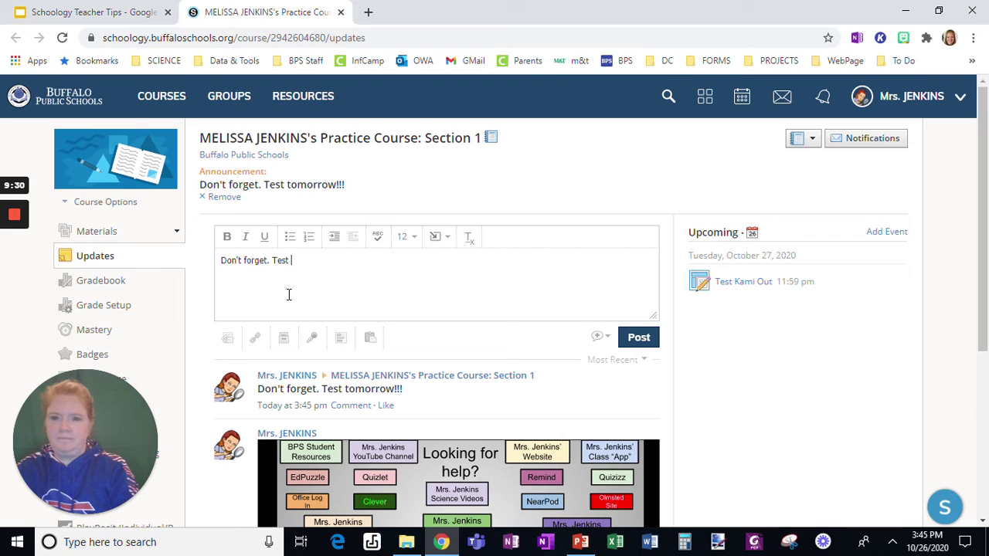
type("Tomrt")
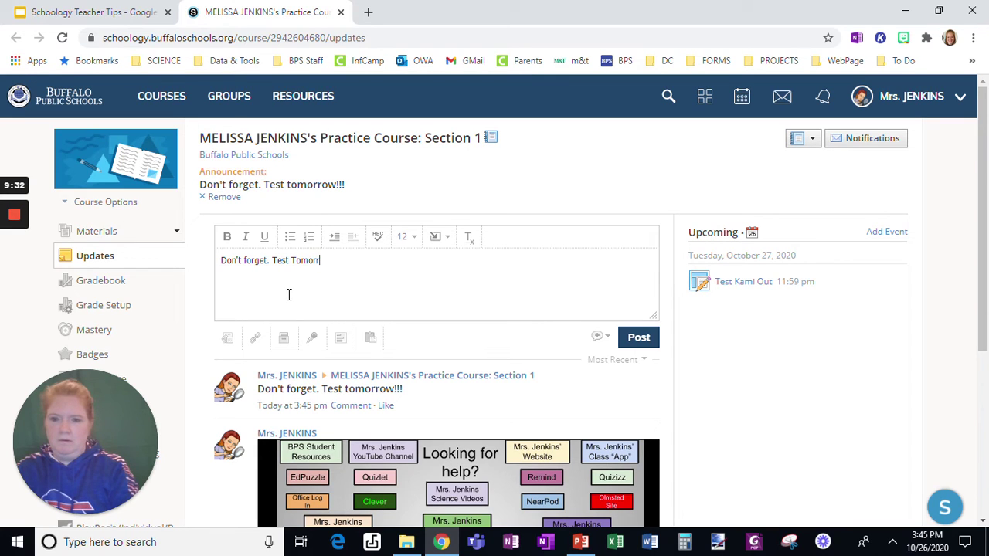
type("ow")
key("BackSpace")
key("BackSpace")
type("ow")
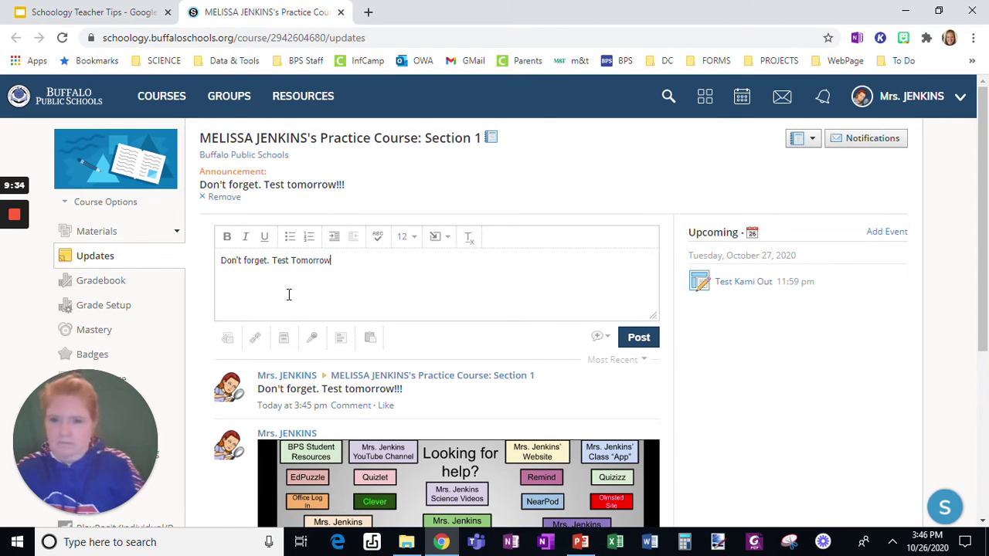
left_click(637, 340)
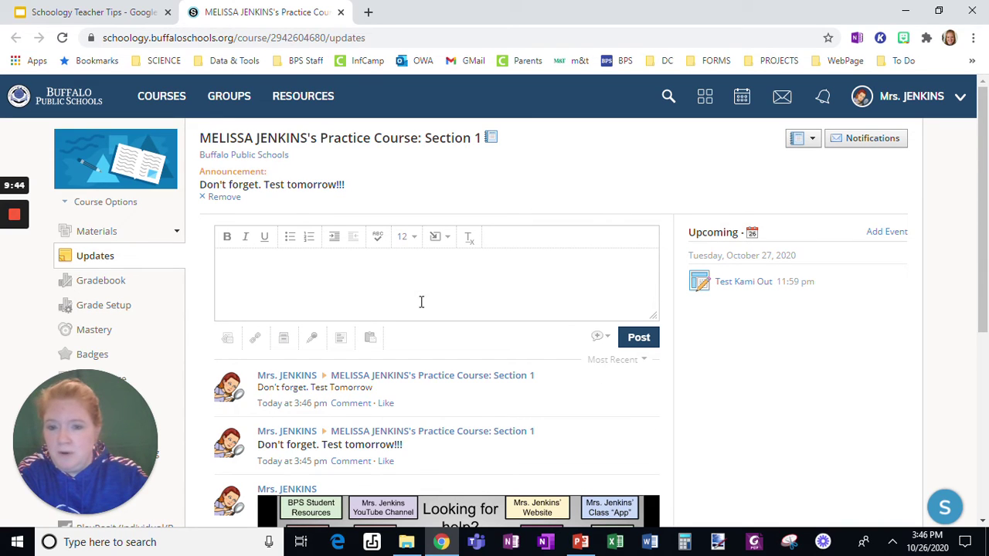
left_click(610, 340)
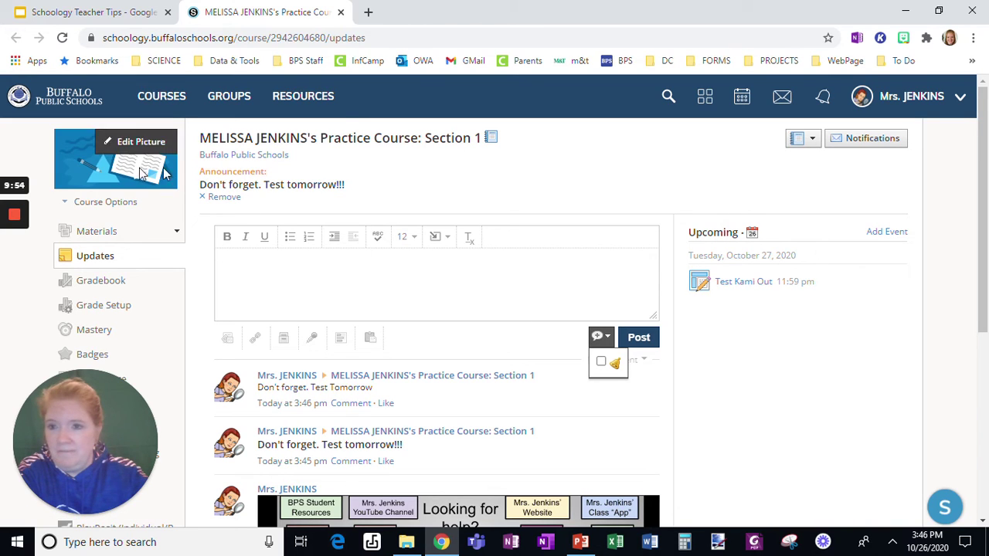
Step: Visit the course Materials, Gradebook, Updates and Materials pages to see the pinned announcement
left_click(99, 238)
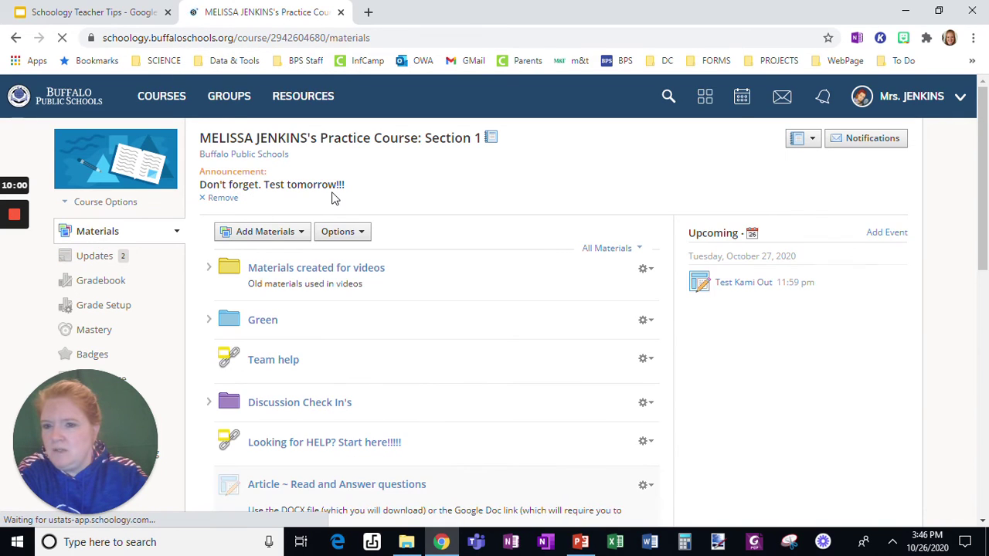
left_click(116, 281)
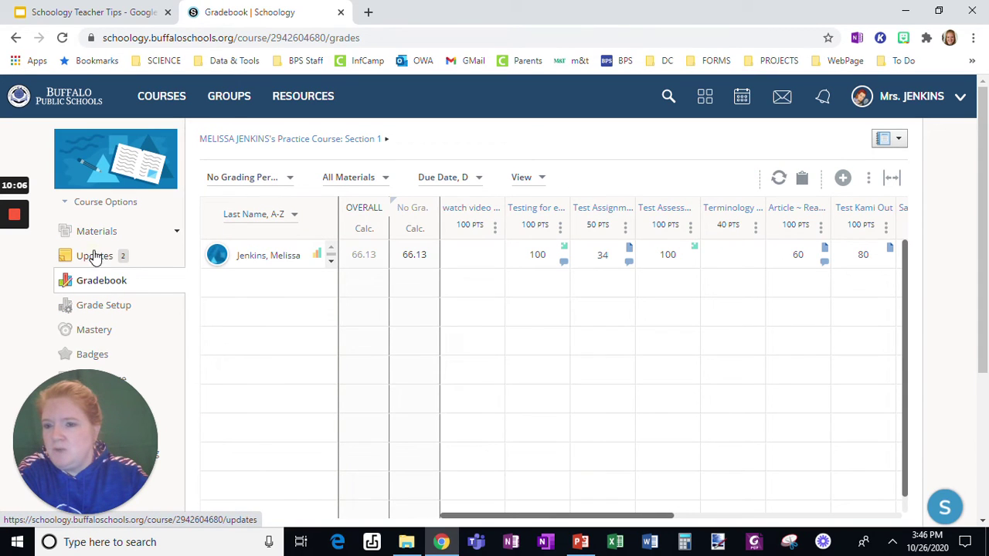
left_click(95, 256)
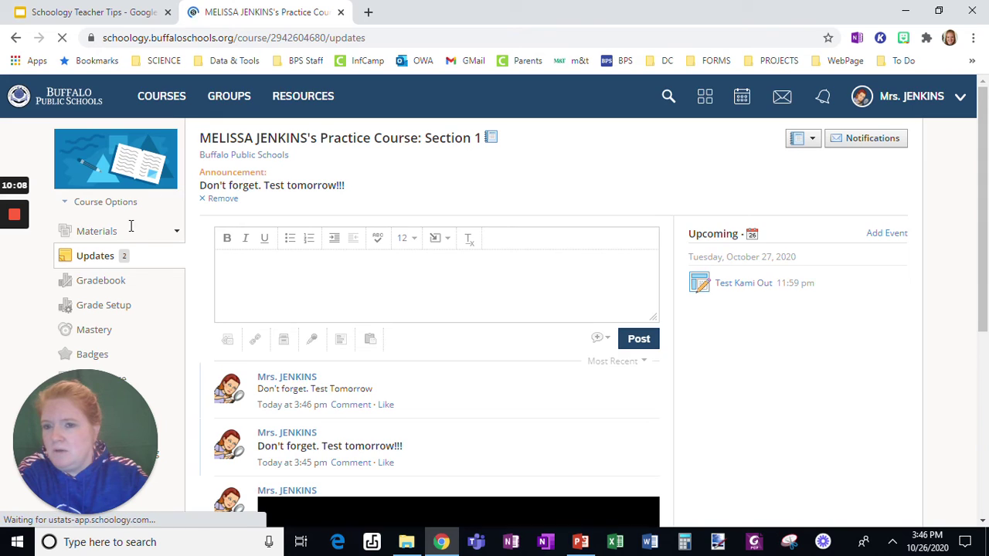
left_click(124, 235)
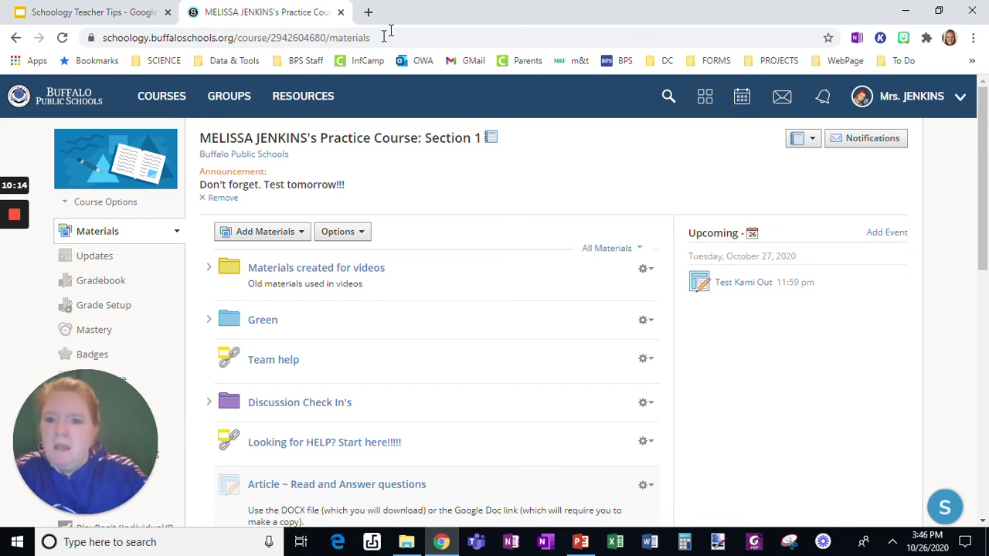
Step: Present slide 11, 'Embed Clickable Announcement', and follow its link to the course Updates page
left_click(341, 13)
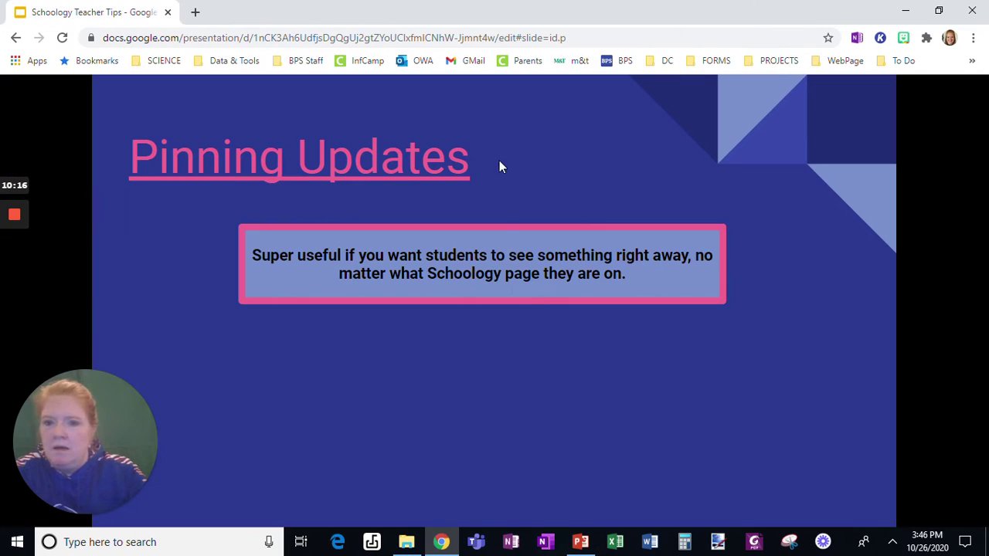
left_click(675, 174)
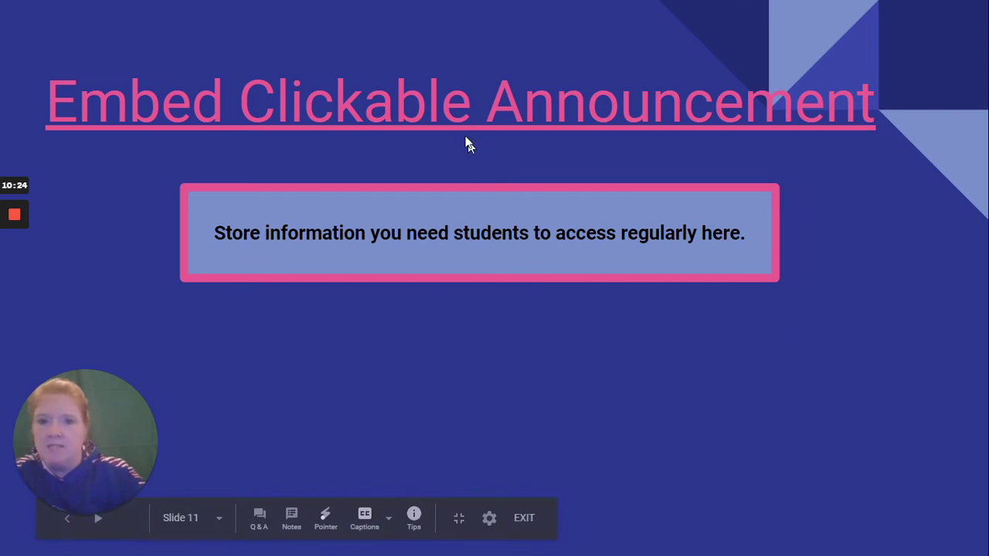
left_click(459, 124)
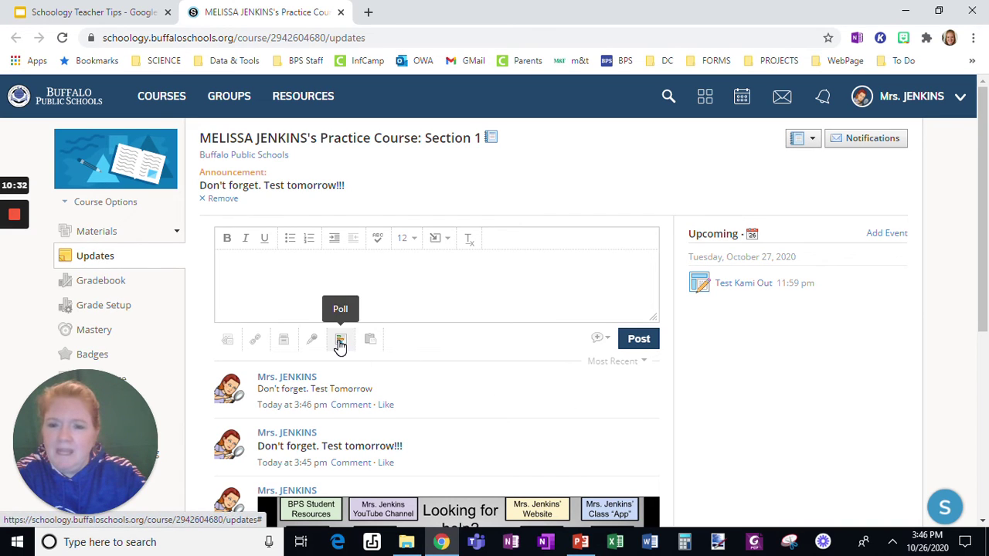
left_click(284, 341)
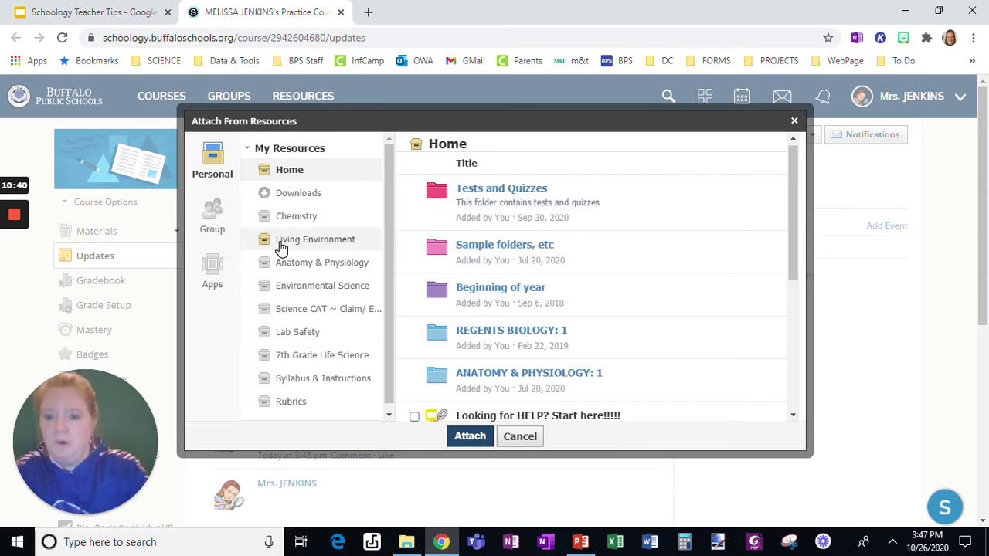
left_click(224, 268)
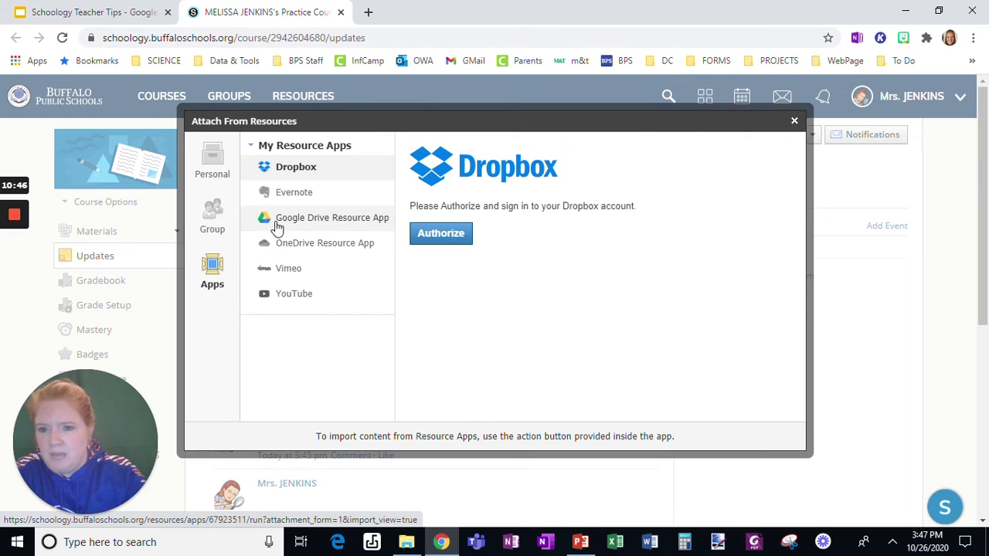
left_click(360, 220)
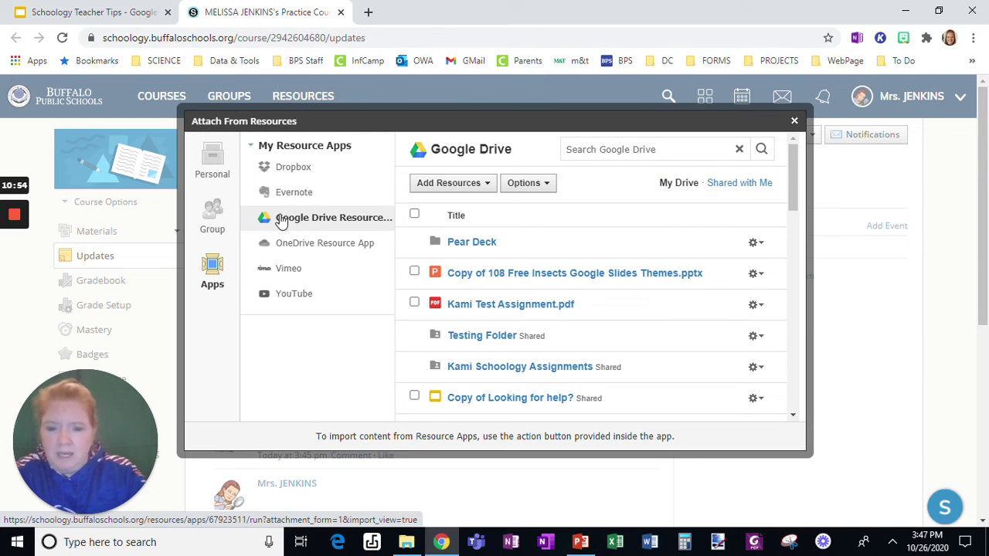
scroll(665, 297, "down", 2)
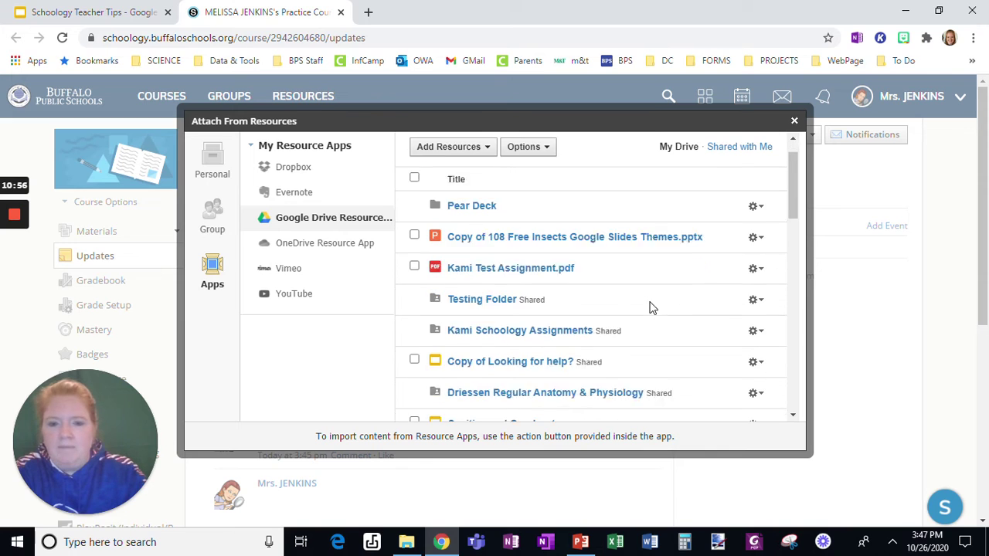
scroll(605, 270, "up", 2)
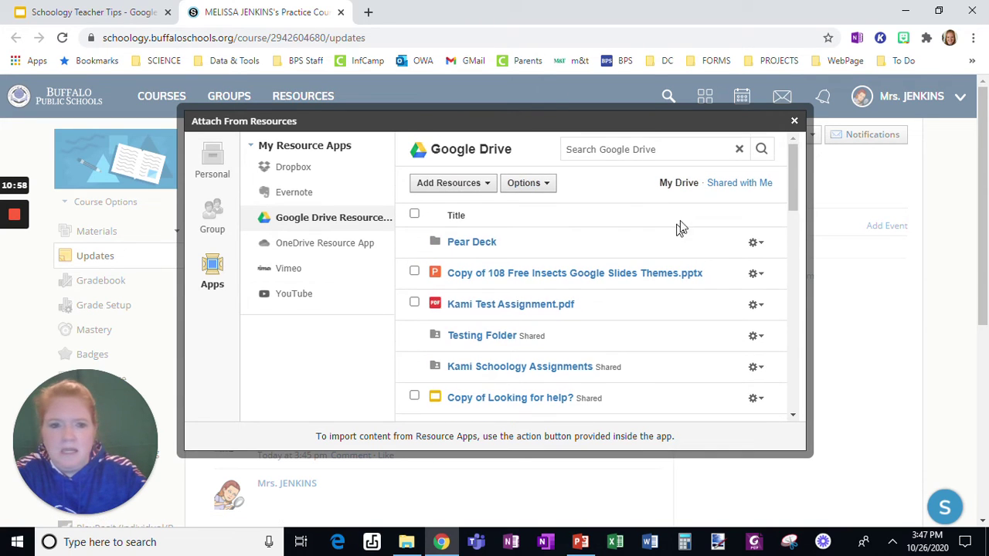
left_click(727, 185)
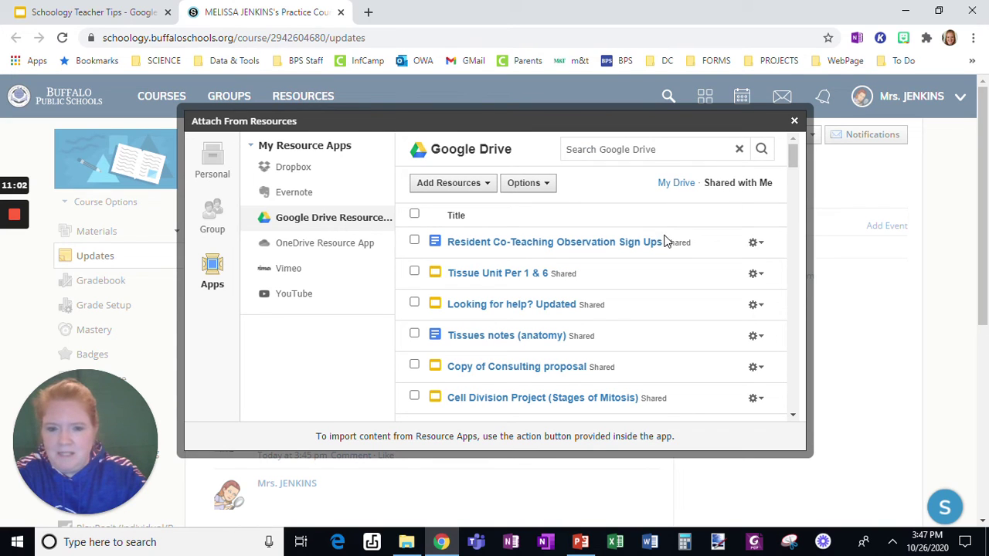
left_click(415, 305)
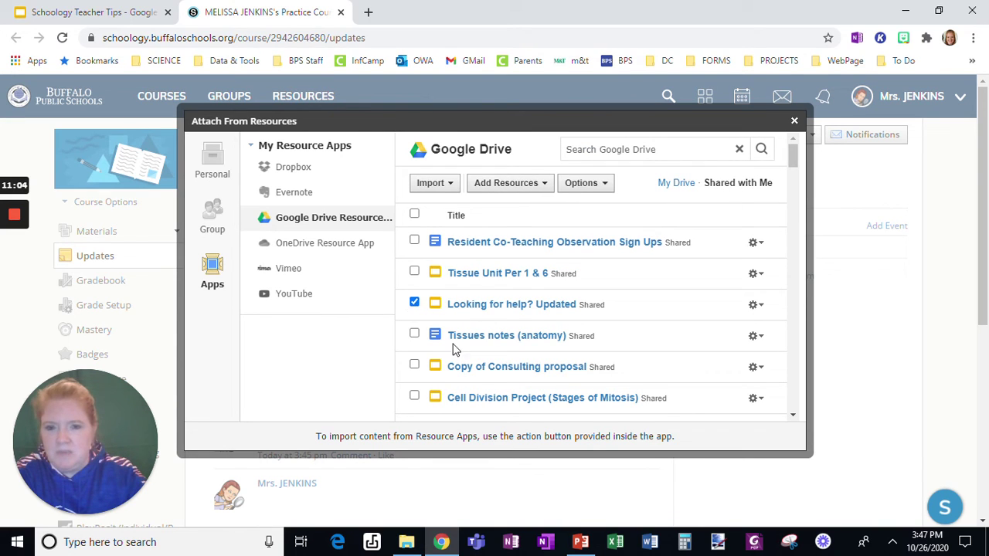
left_click(437, 189)
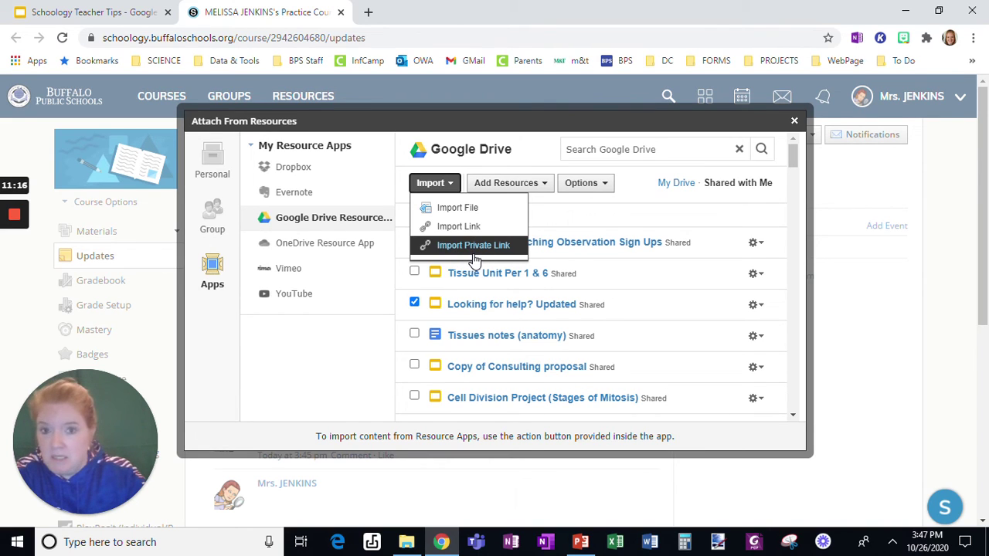
Step: Close the resource-attach window and bring up the course Materials list
left_click(794, 120)
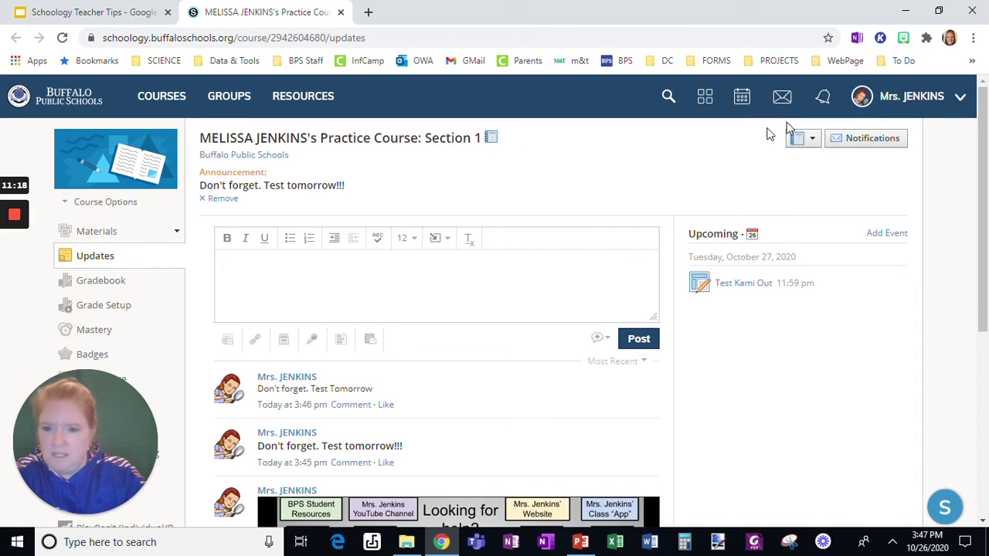
left_click(94, 234)
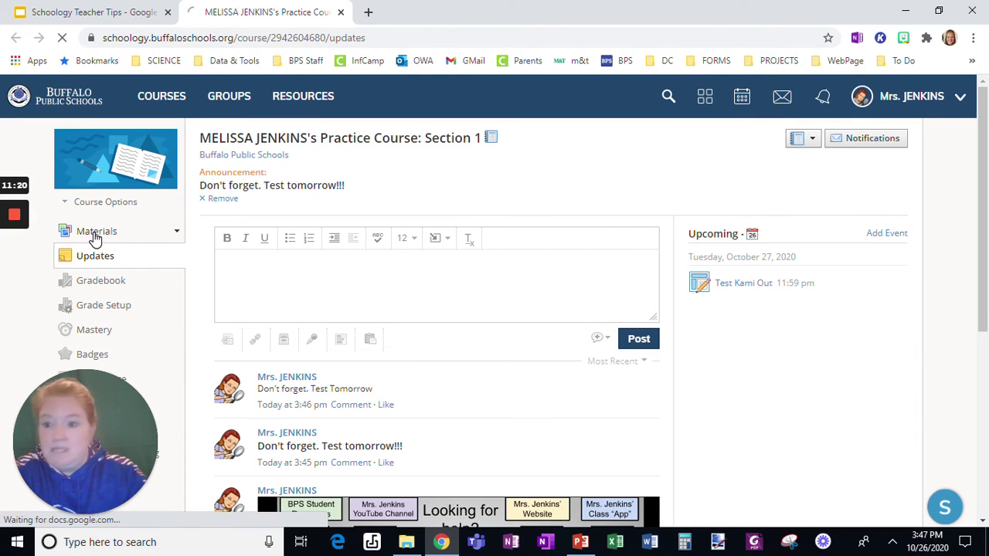
scroll(433, 320, "down", 1)
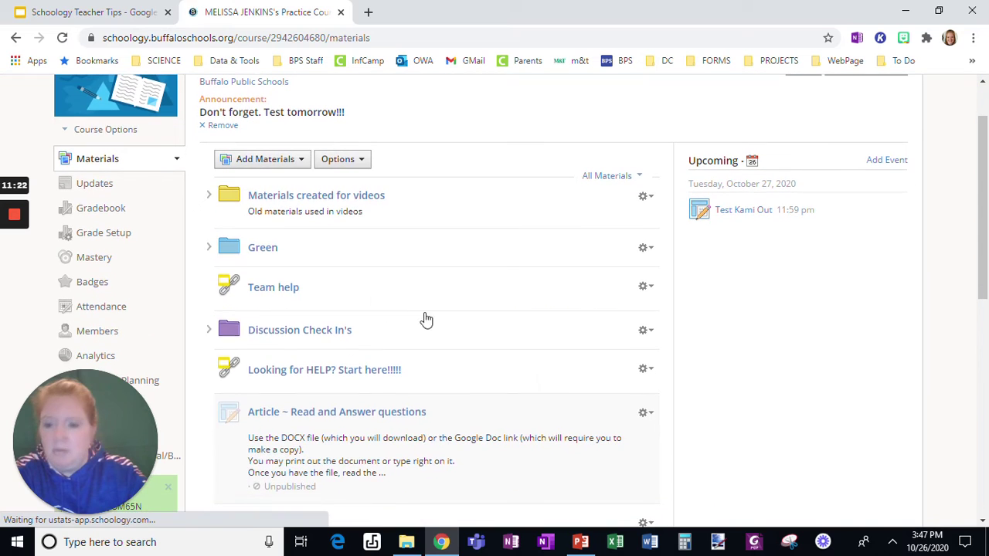
Step: Start a new page, choose the 'Copy of Looking for help?' Drive file, then abandon the import
left_click(263, 160)
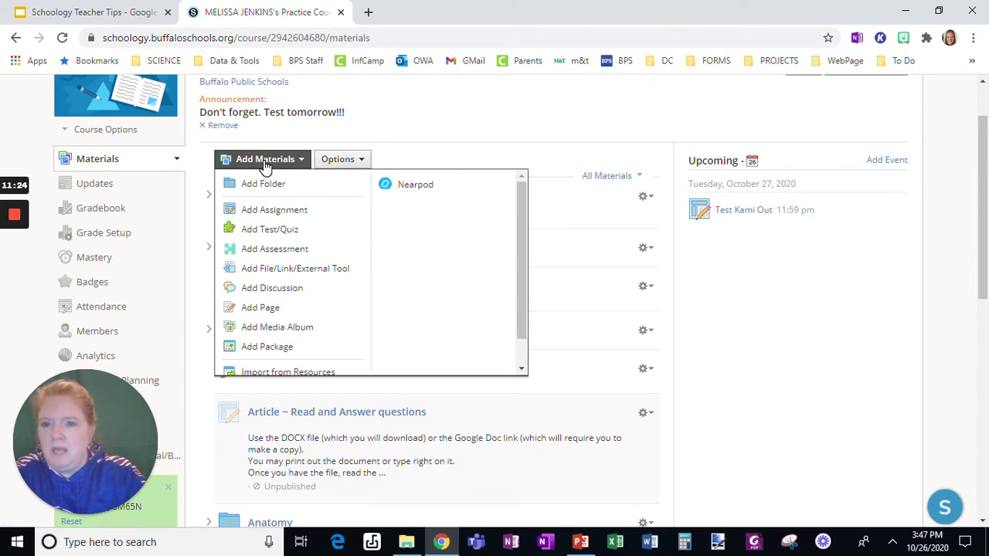
left_click(283, 307)
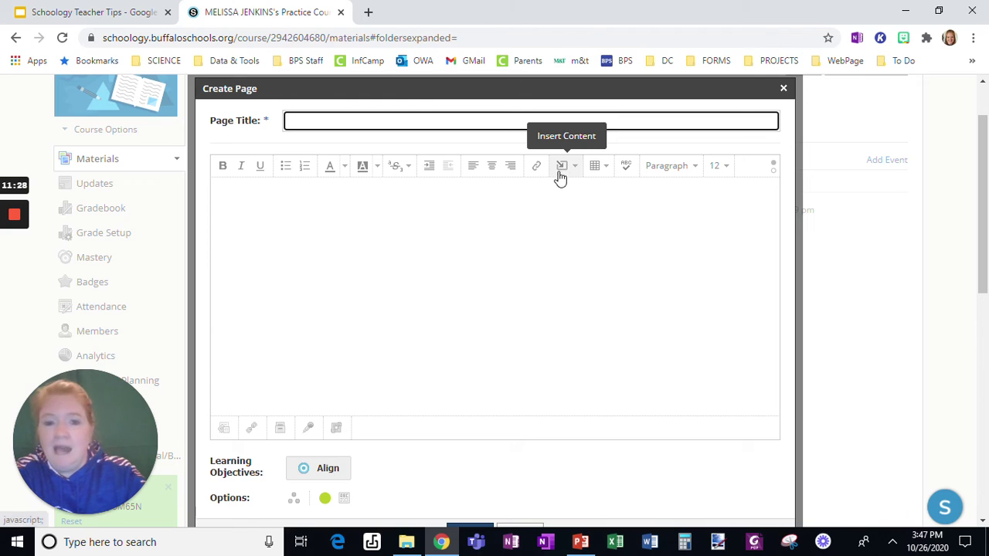
left_click(577, 171)
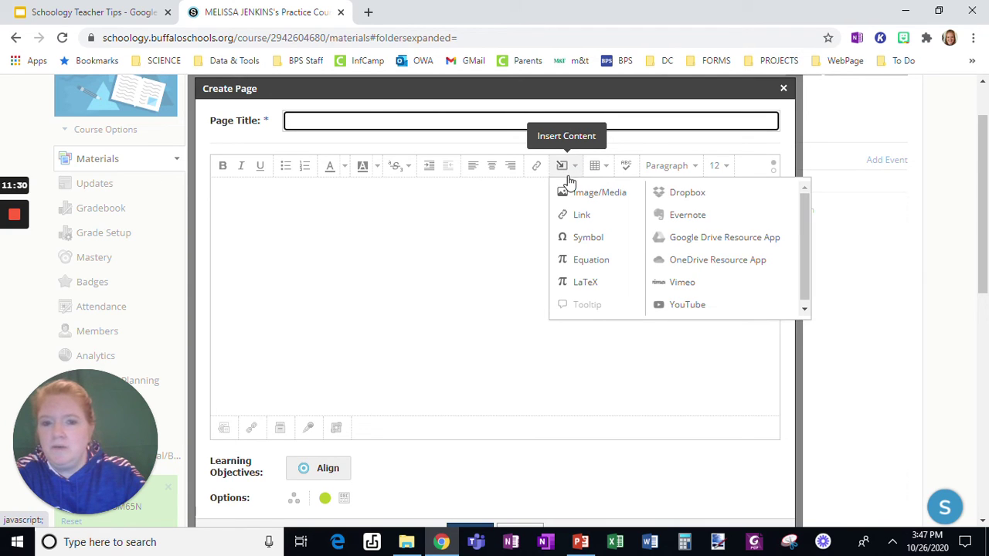
left_click(709, 247)
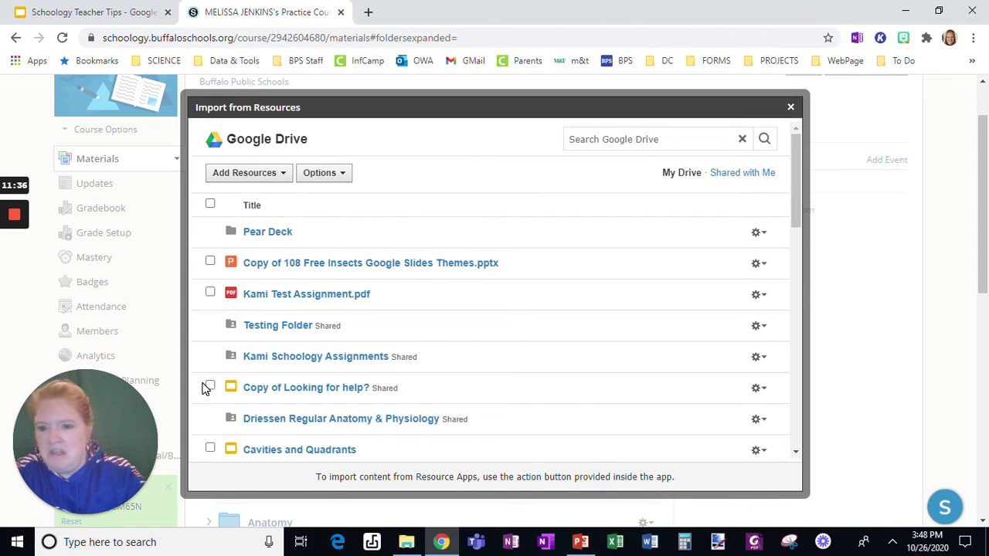
left_click(210, 387)
left_click(245, 175)
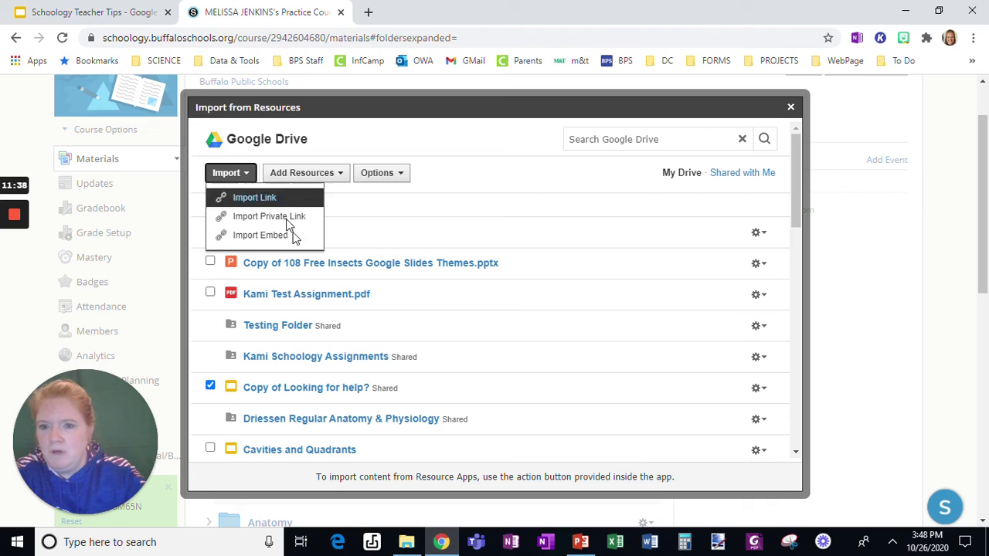
left_click(262, 236)
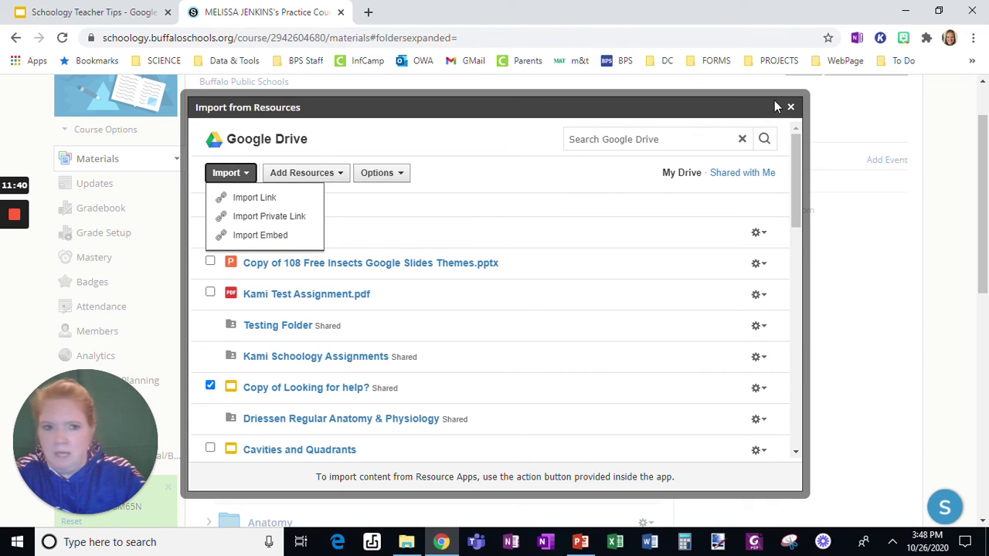
Step: Discard the unsaved new page and return to the course Updates page
left_click(785, 90)
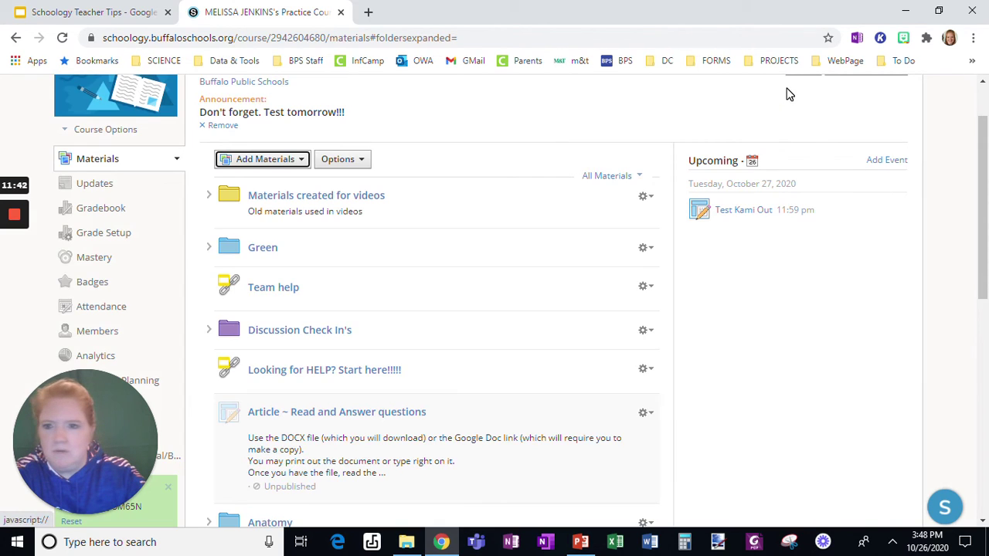
scroll(265, 260, "up", 1)
left_click(103, 262)
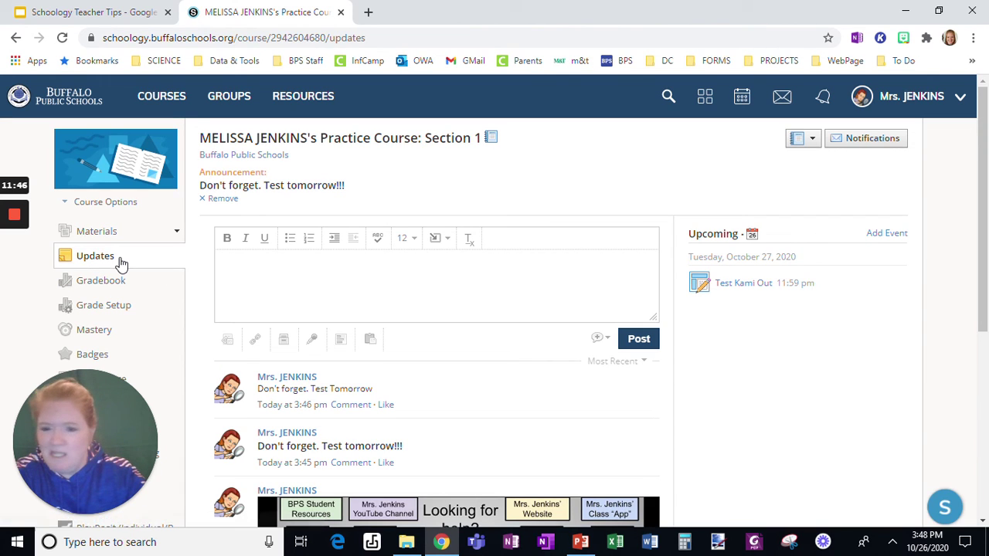
Step: Embed the shared Google Drive deck 'Looking for help? Updated' into a new update
left_click(284, 339)
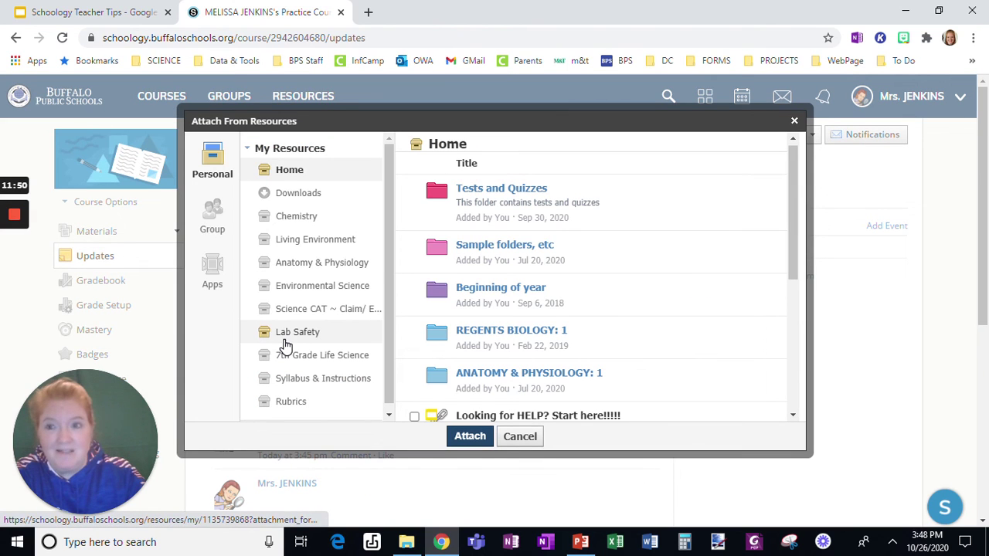
left_click(213, 279)
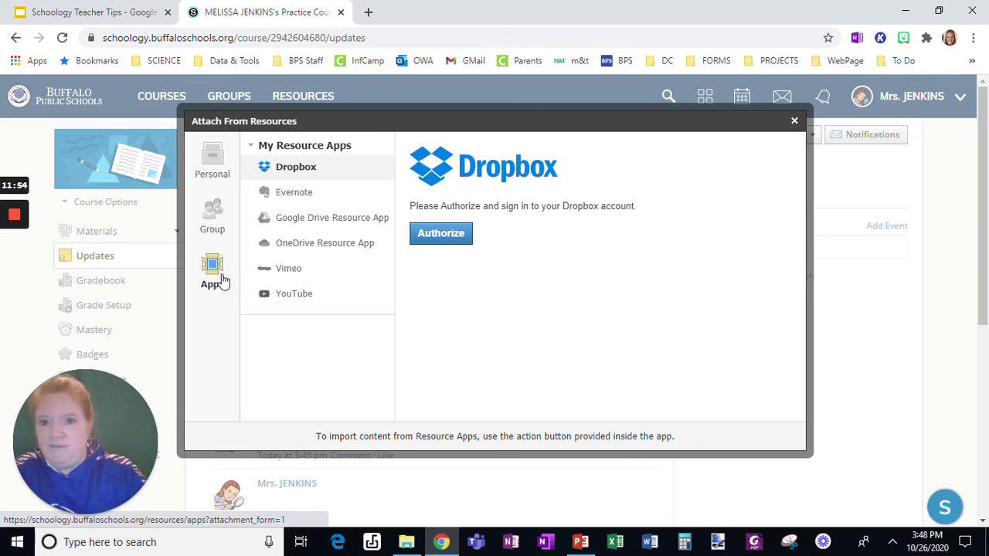
left_click(315, 228)
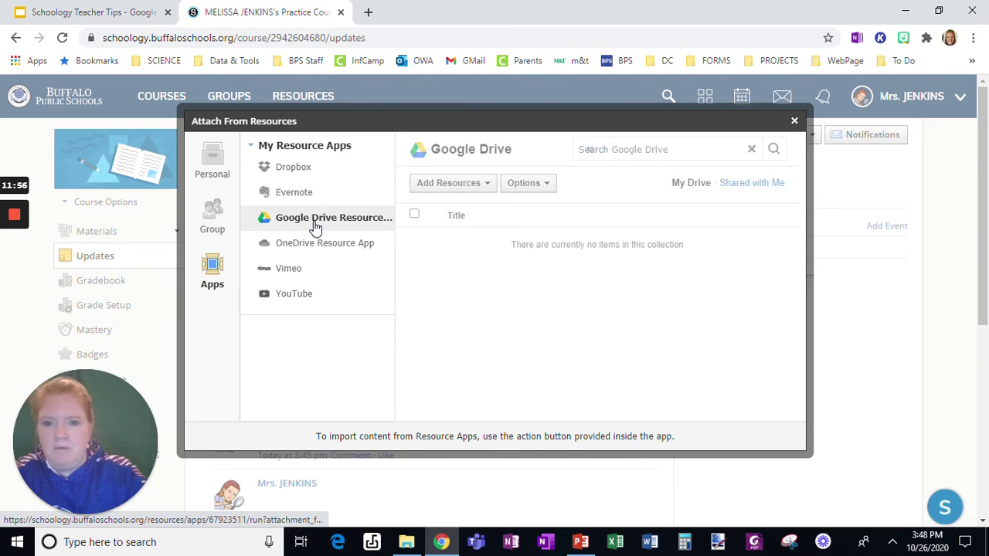
left_click(750, 185)
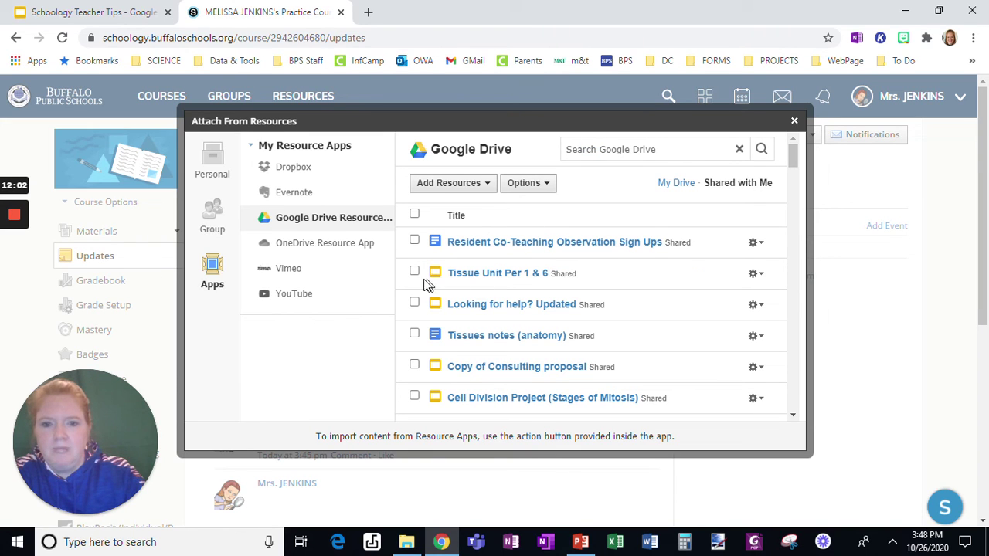
left_click(414, 305)
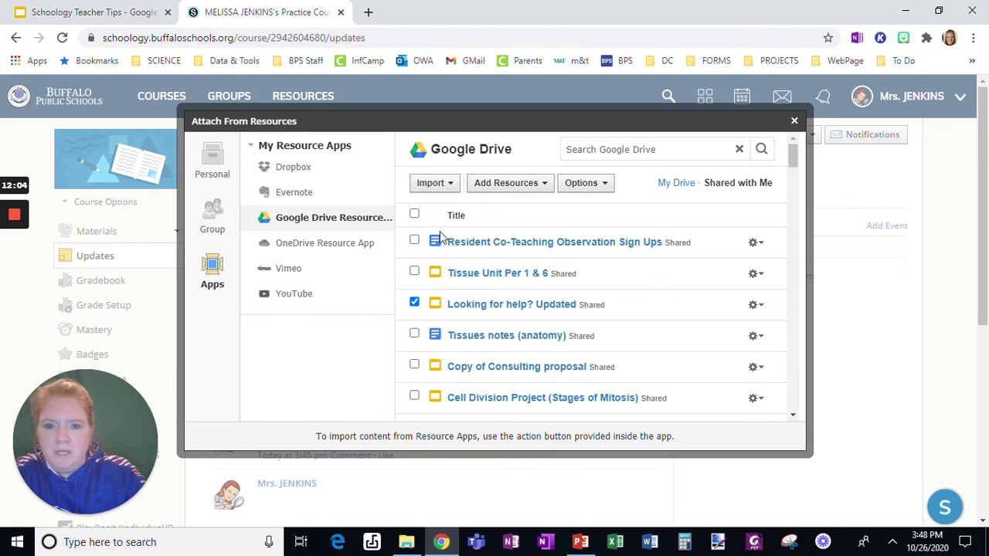
left_click(445, 187)
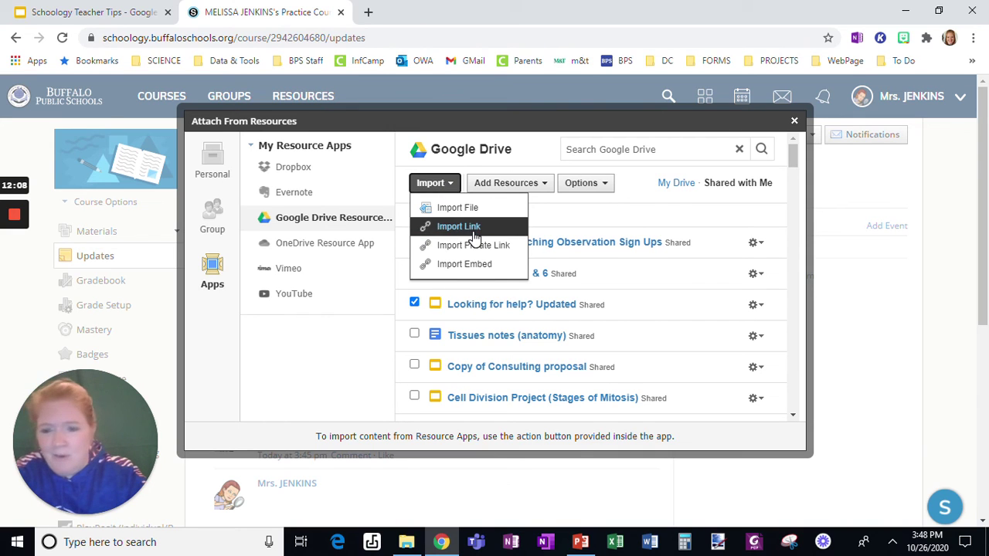
left_click(474, 268)
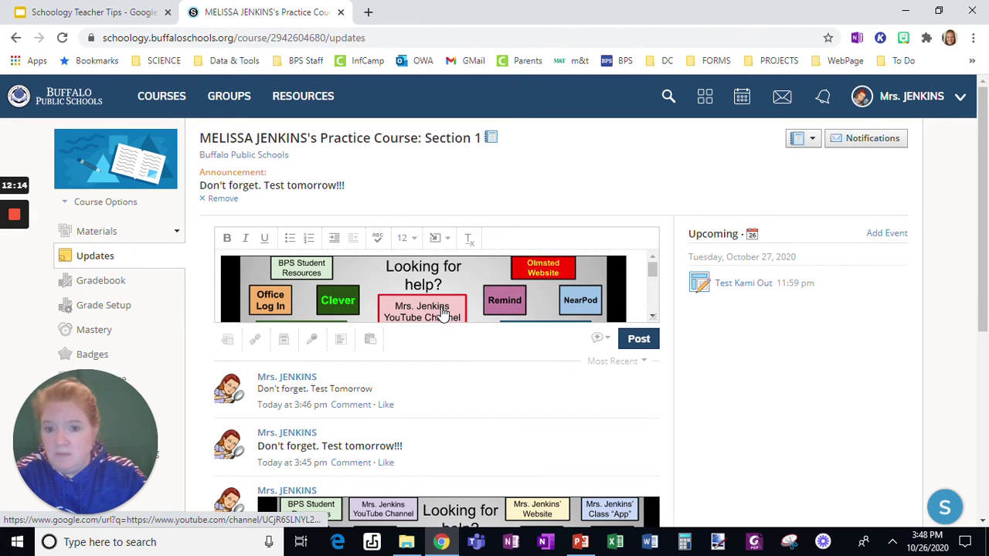
Step: Mark the update with the embedded 'Looking for help?' slides as an announcement and post it
left_click(600, 339)
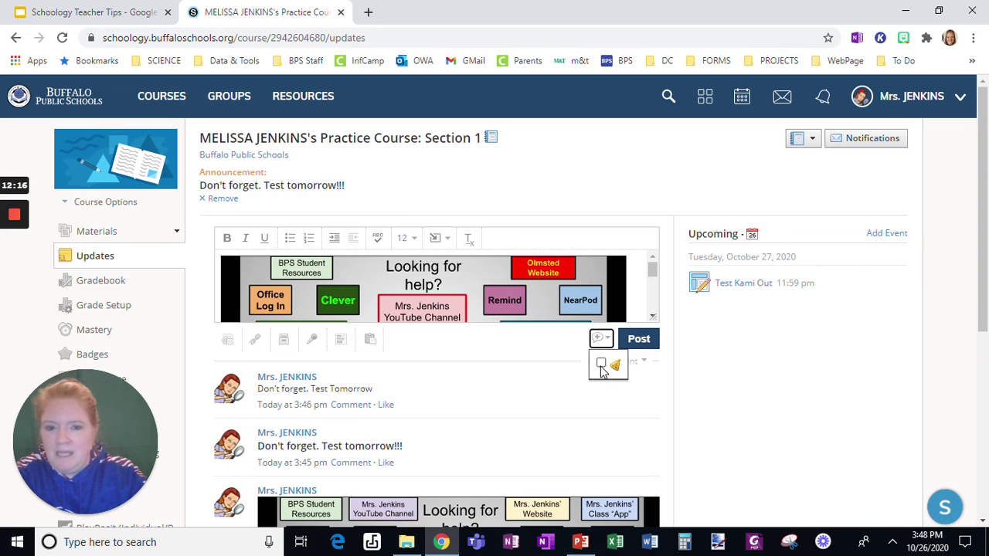
left_click(602, 366)
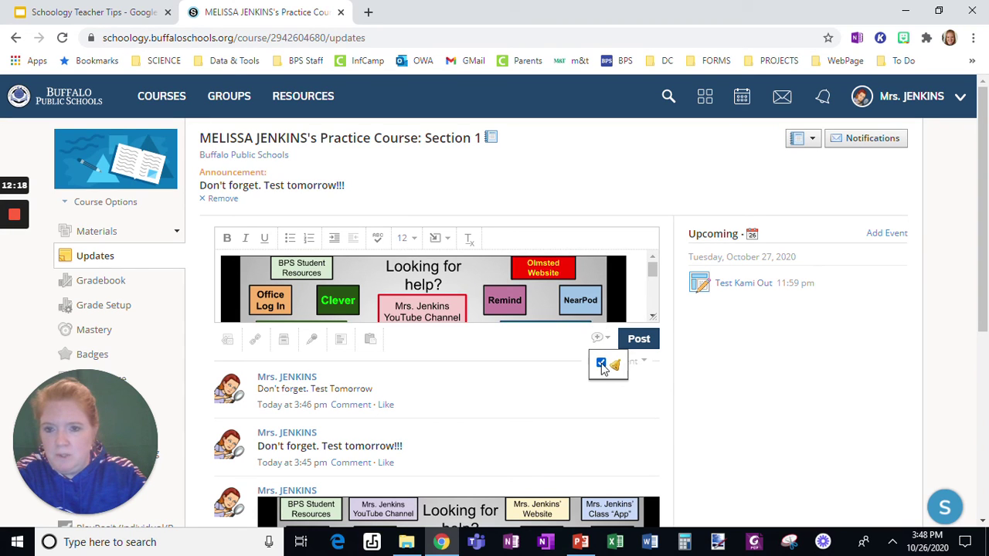
left_click(642, 343)
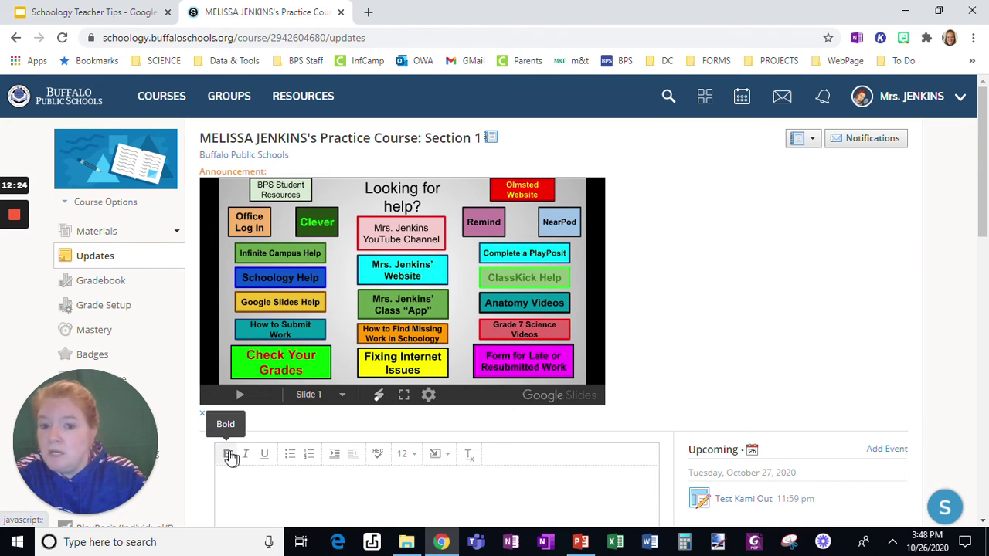
scroll(479, 386, "down", 3)
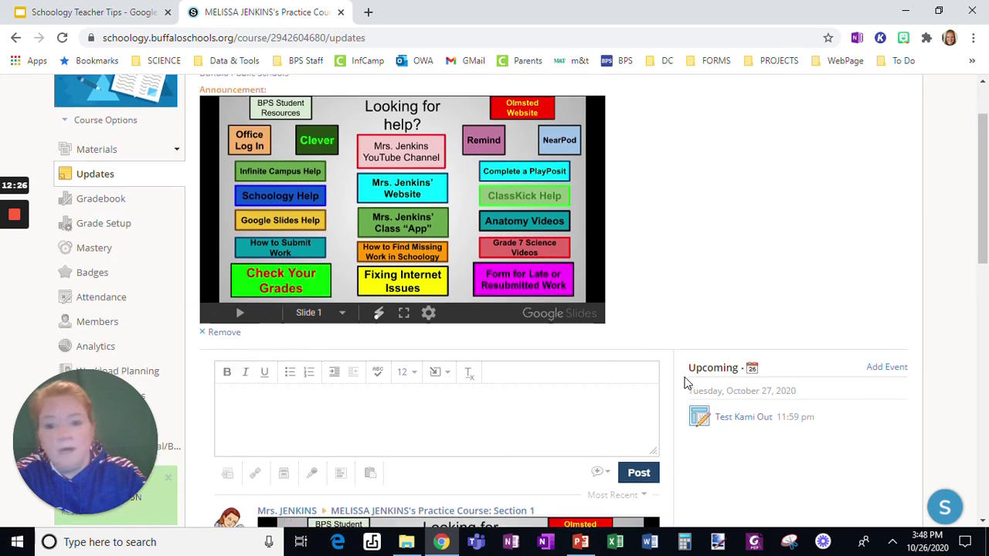
scroll(686, 381, "up", 3)
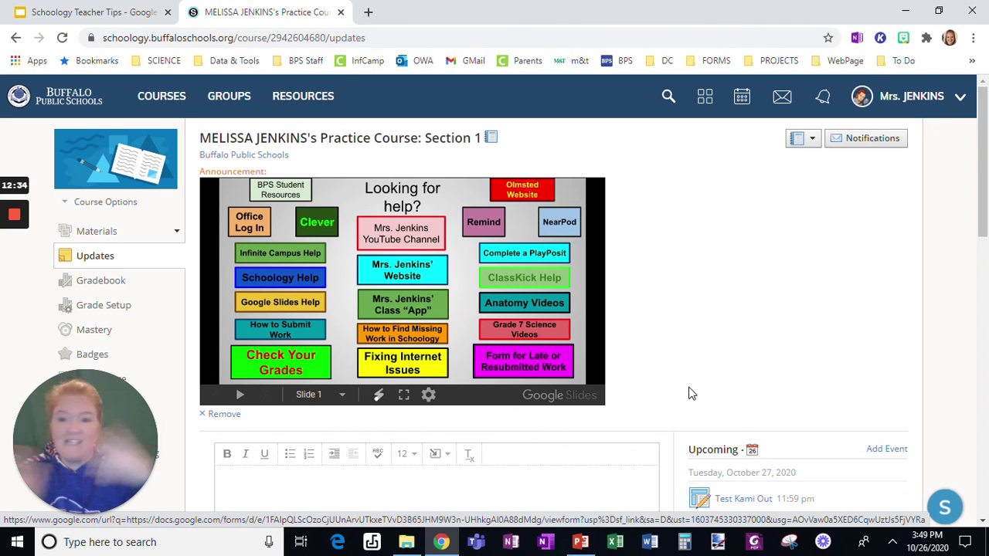
left_click(530, 370)
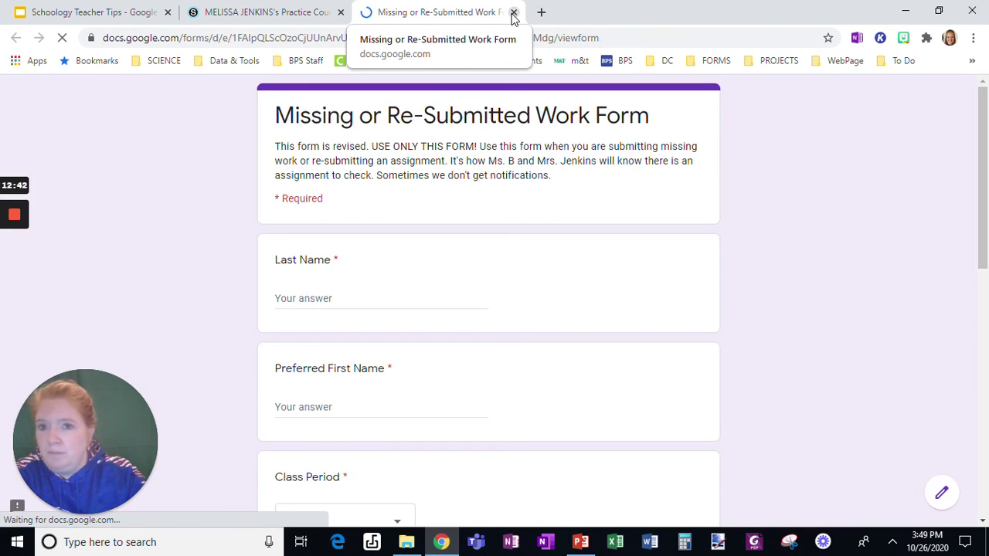
left_click(514, 13)
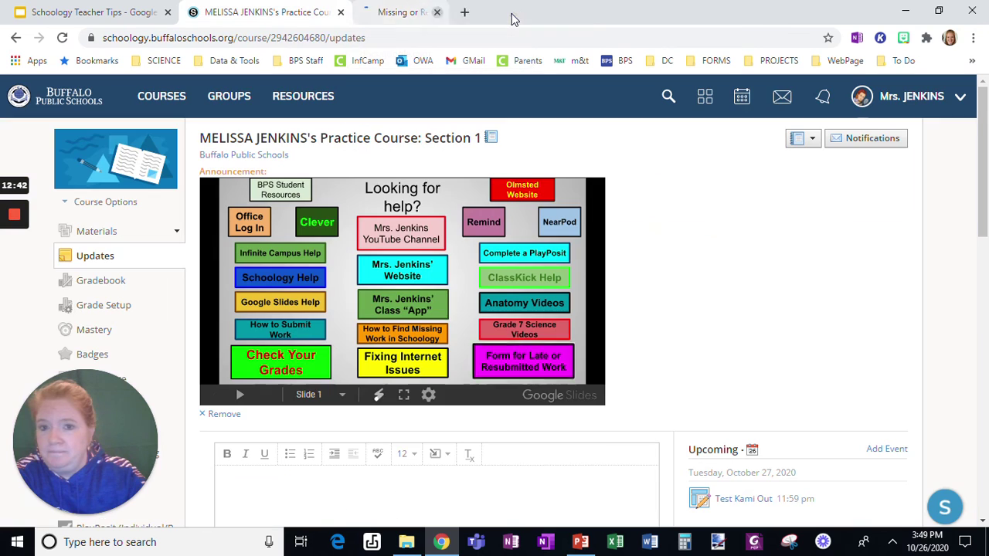
left_click(277, 369)
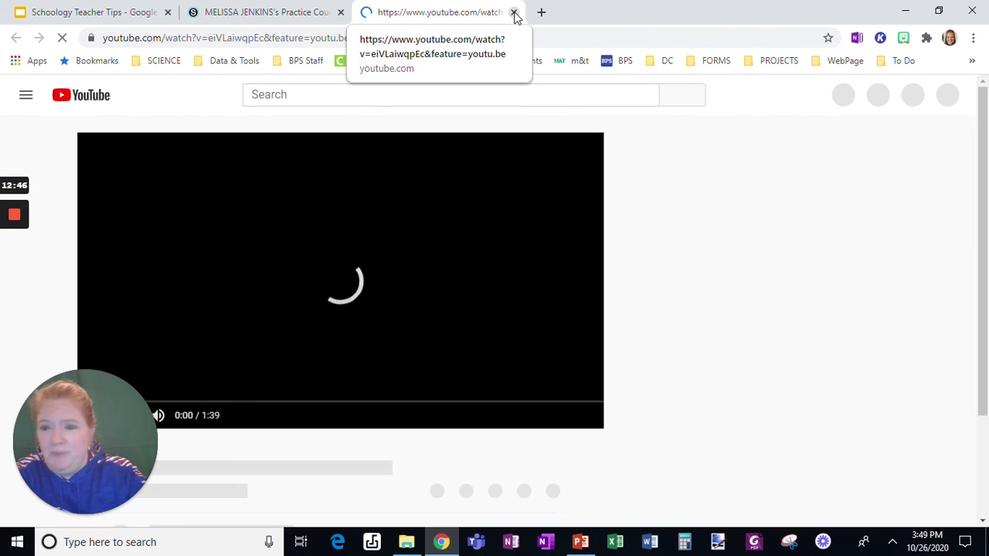
left_click(514, 14)
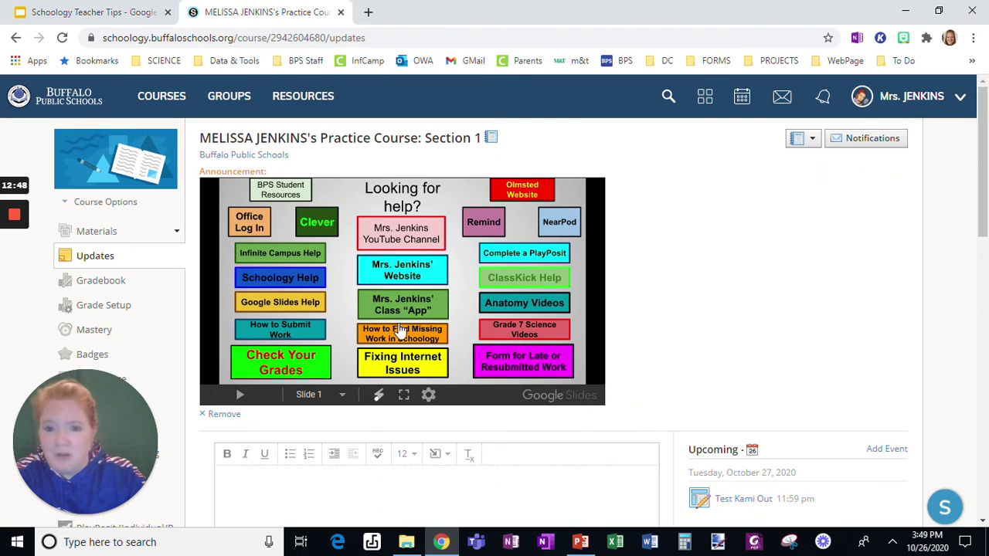
left_click(405, 266)
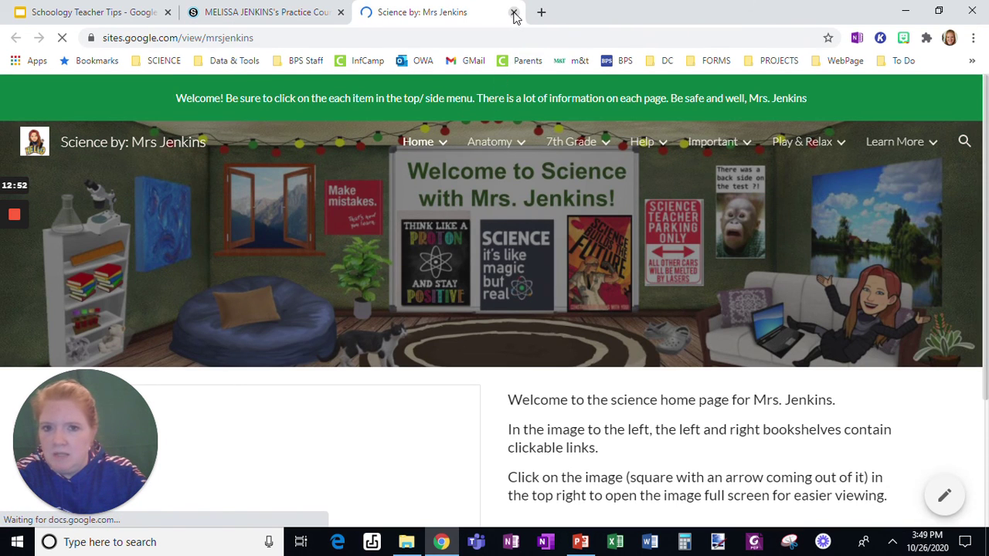
left_click(514, 13)
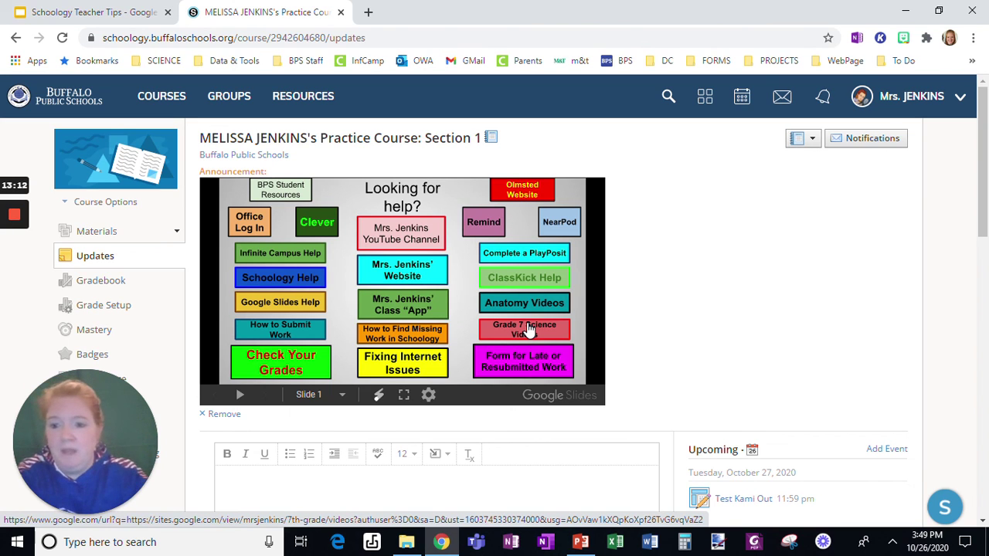
Step: Close the Schoology tab to return to slide 11, 'Embed Clickable Announcement'
left_click(341, 12)
mouse_move(738, 491)
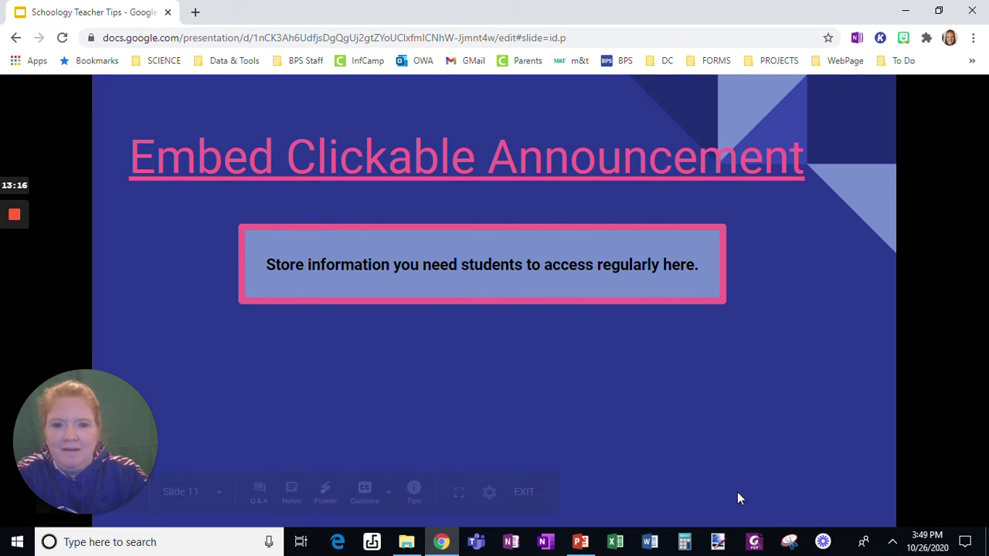